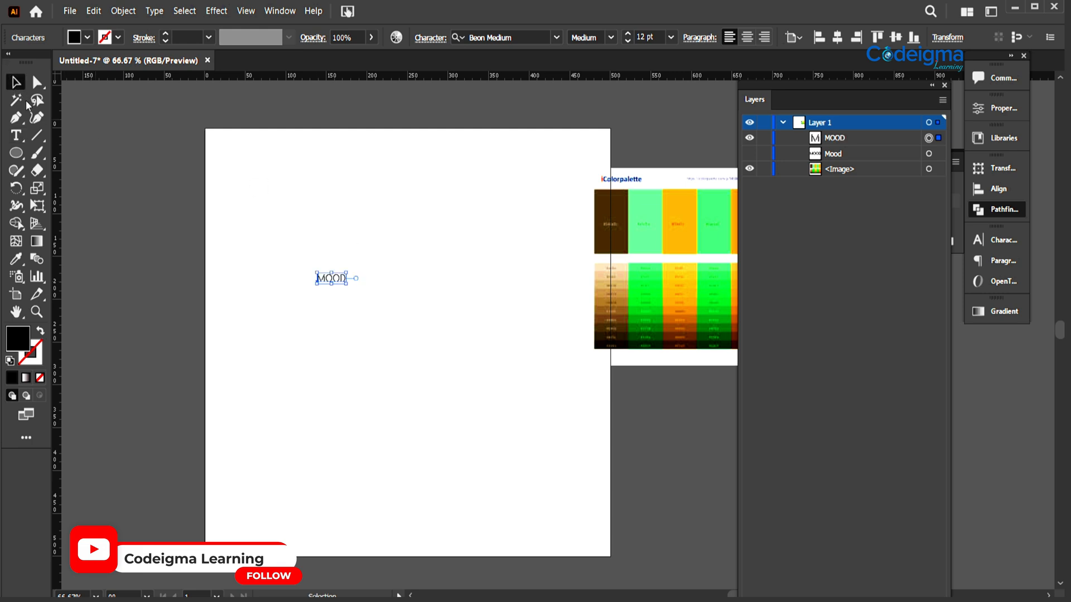
# - Enlarge the MOOD text to about 117 pt and place it near the top of the artboard
pyautogui.moveTo(353, 289); pyautogui.dragTo(598, 520)
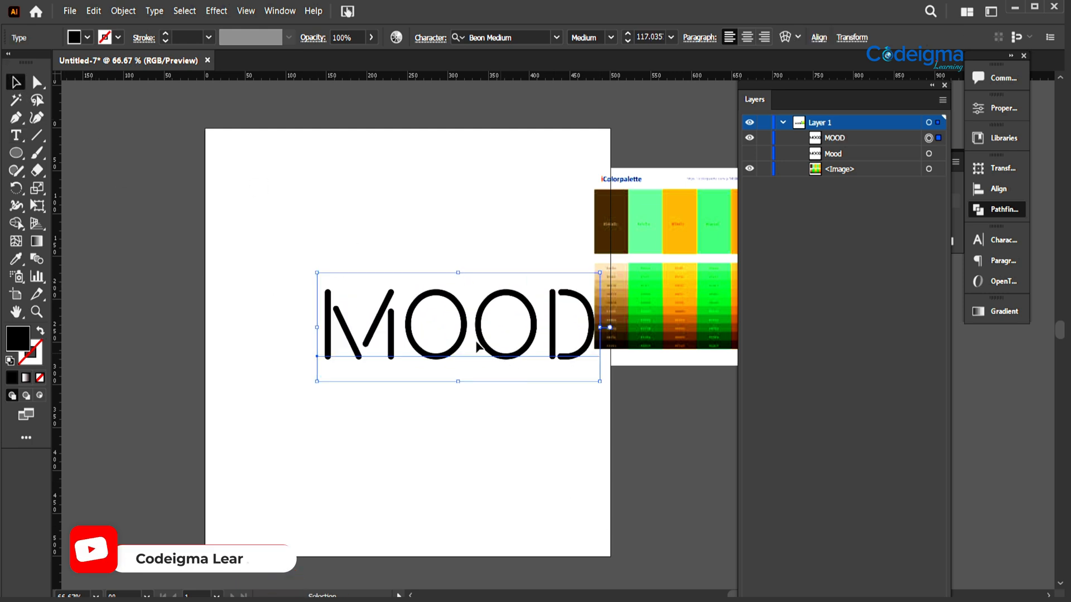
pyautogui.moveTo(479, 349); pyautogui.dragTo(375, 332)
pyautogui.click(557, 37)
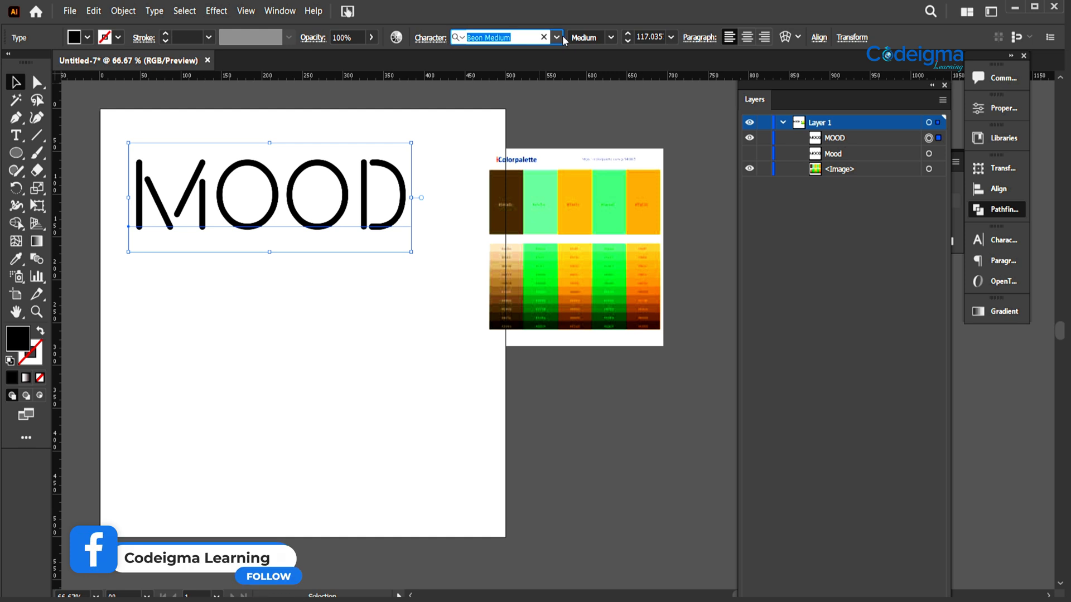
pyautogui.press('Escape')
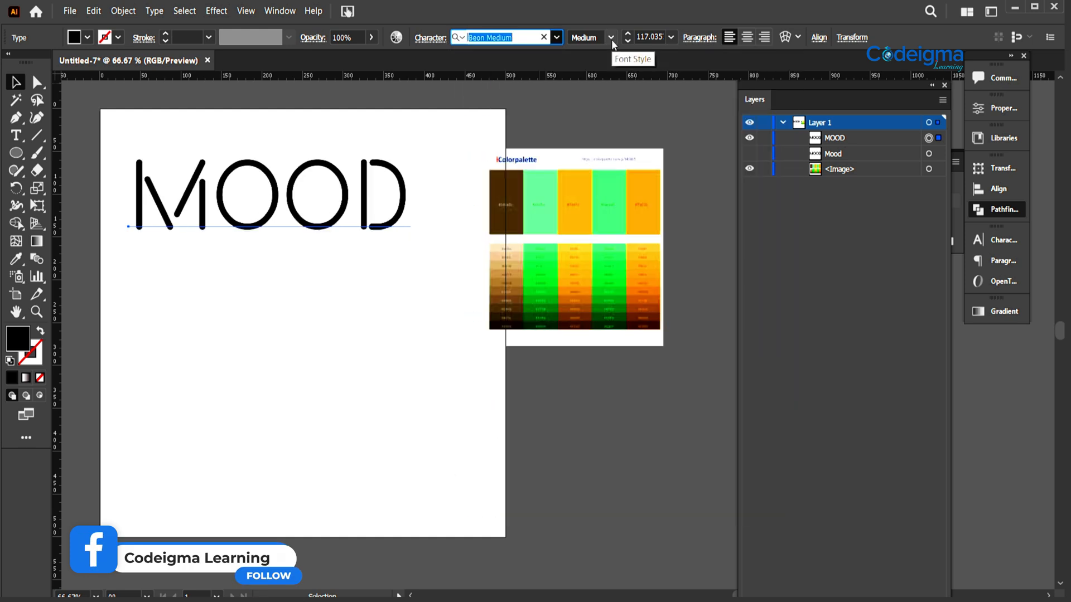
pyautogui.click(390, 327)
pyautogui.moveTo(366, 311); pyautogui.dragTo(418, 328)
# - Duplicate the MOOD text in place in front and hide the original copy
pyautogui.click(368, 247)
pyautogui.hotkey('ctrl', 'c')
pyautogui.hotkey('ctrl', 'f')
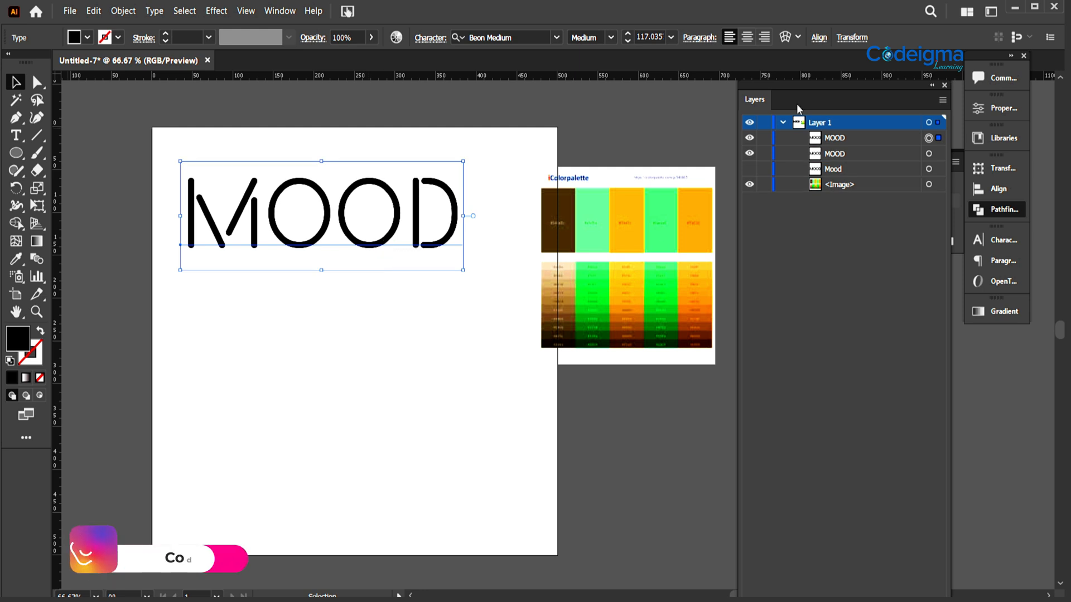
# - Convert the visible MOOD text to outlines and ungroup it into separate letters
pyautogui.rightClick(357, 259)
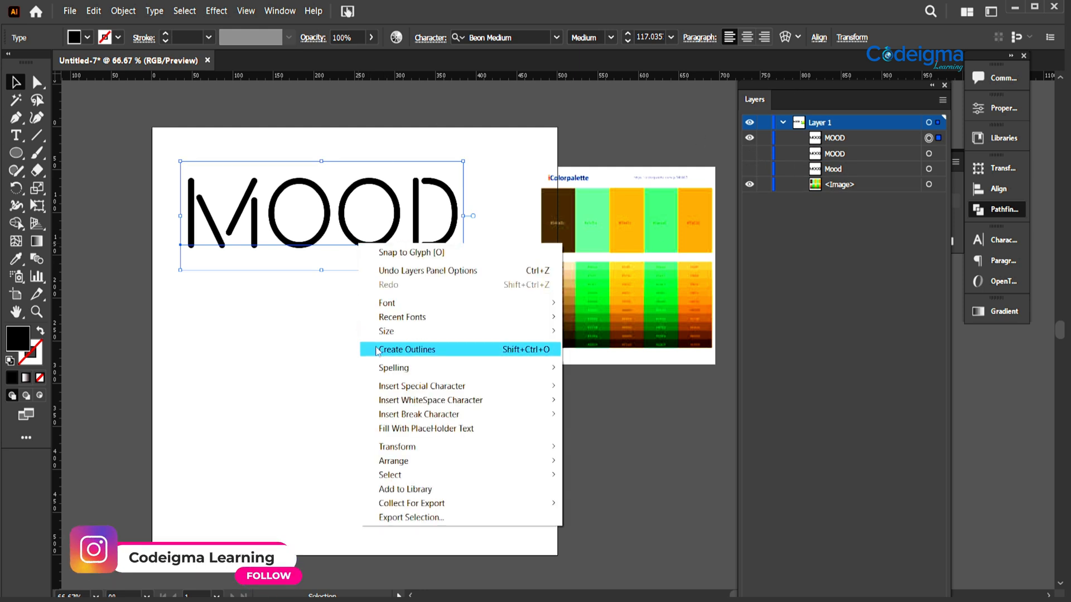
pyautogui.click(407, 346)
pyautogui.click(359, 316)
pyautogui.rightClick(359, 240)
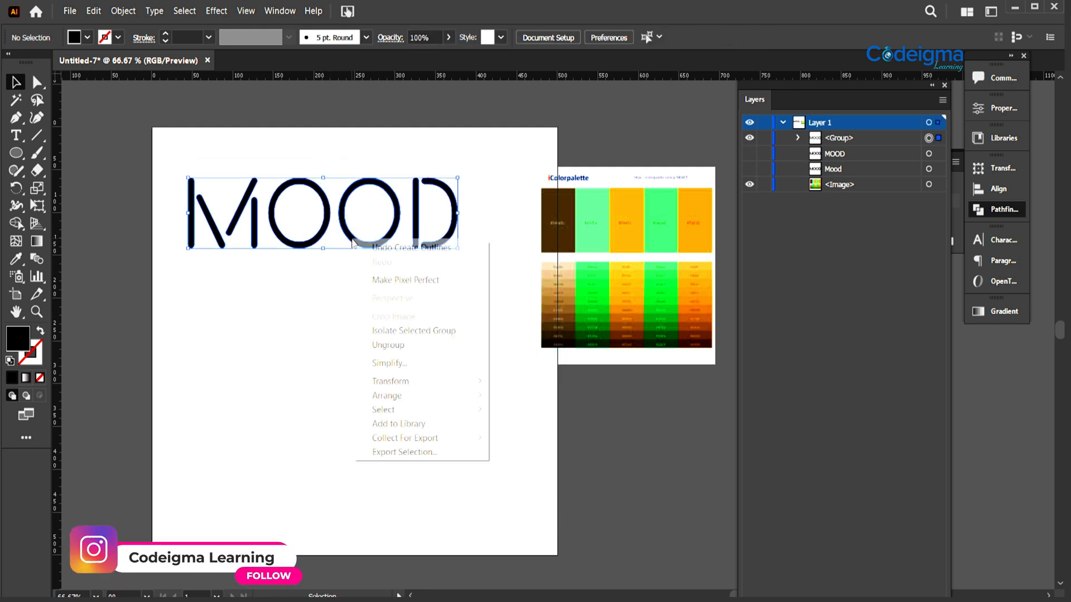
pyautogui.click(385, 345)
# - Move the second O against the first O and nudge the first O right so the two letters touch
pyautogui.click(348, 237)
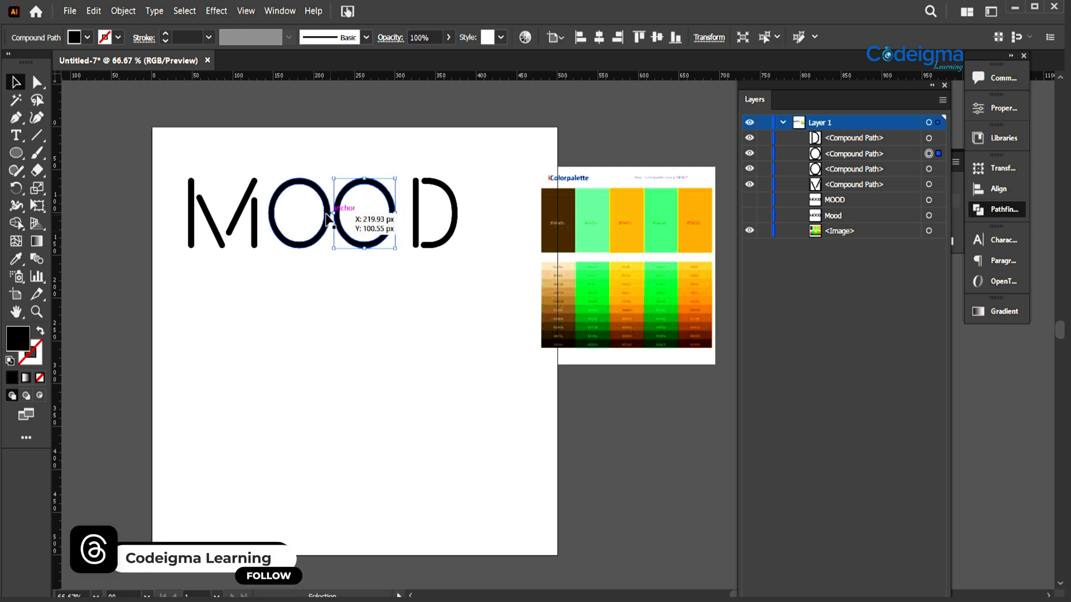
pyautogui.press('Right')
pyautogui.press('Right')
pyautogui.press('Right')
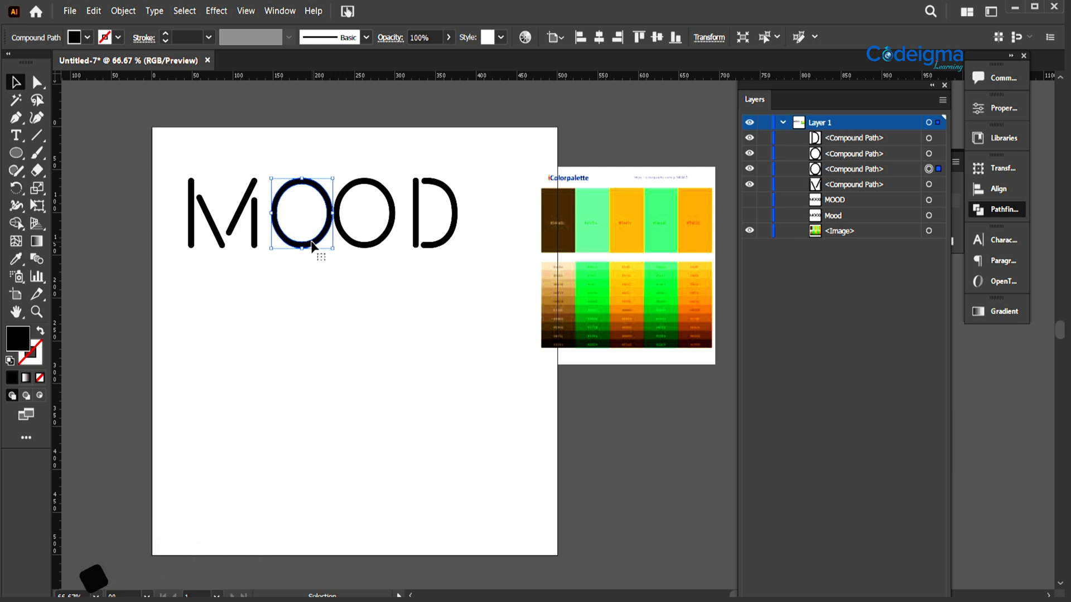
pyautogui.press('Right')
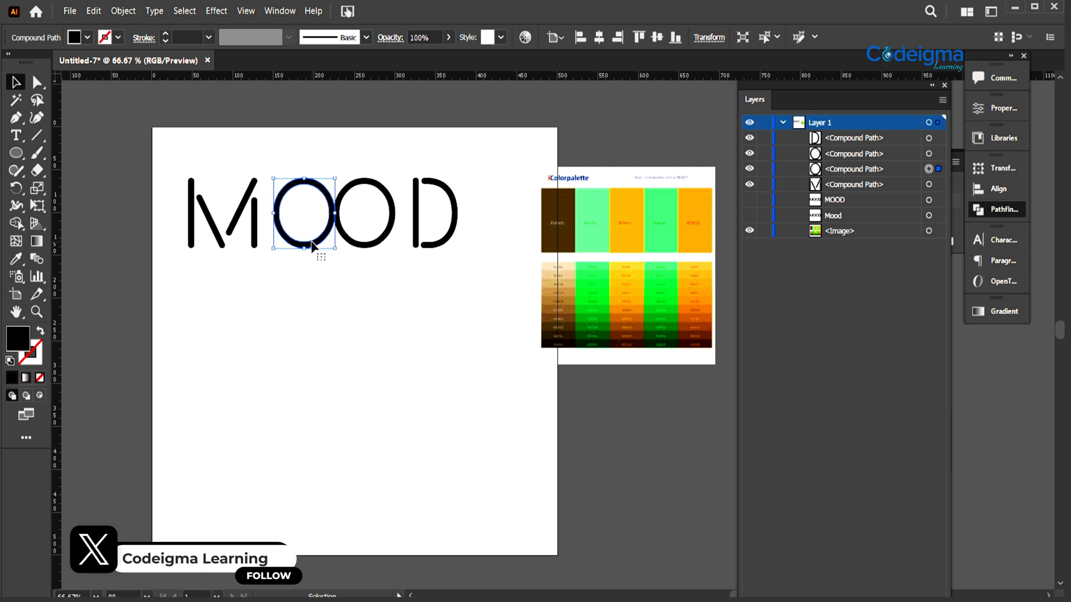
# - Fine-tune the join by nudging the first O right and the second O left until their strokes overlap slightly
pyautogui.hotkey('ctrl', '=')
pyautogui.hotkey('ctrl', '=')
pyautogui.hotkey('ctrl', '=')
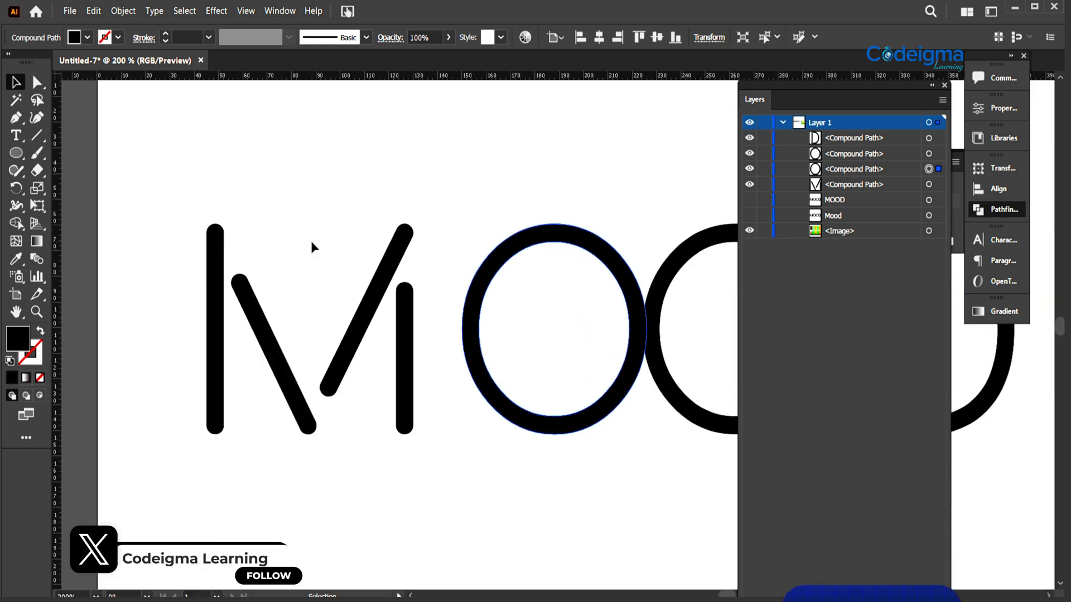
pyautogui.click(328, 462)
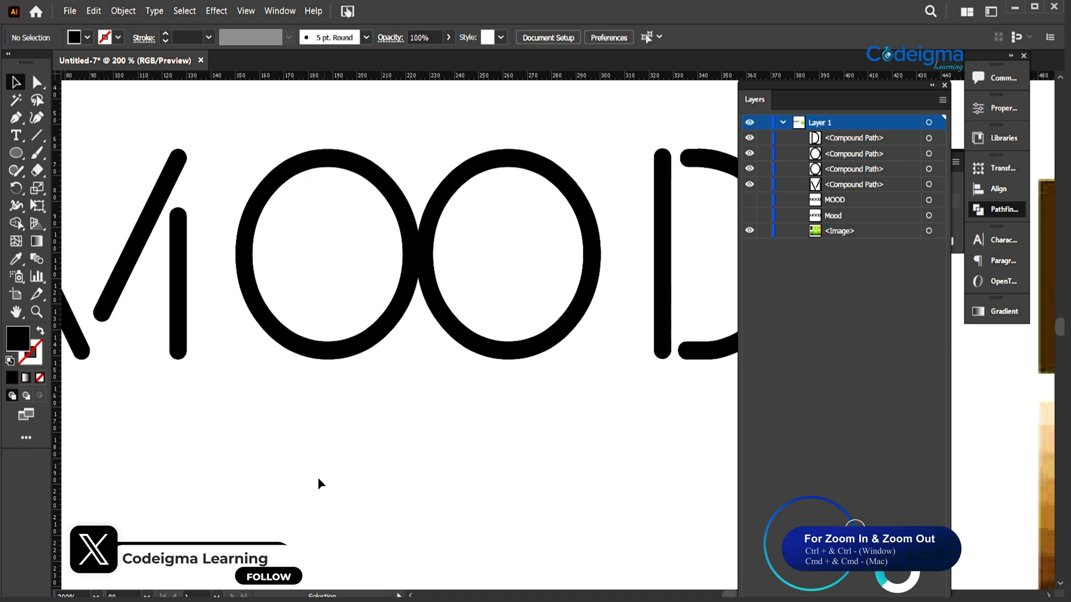
pyautogui.click(354, 353)
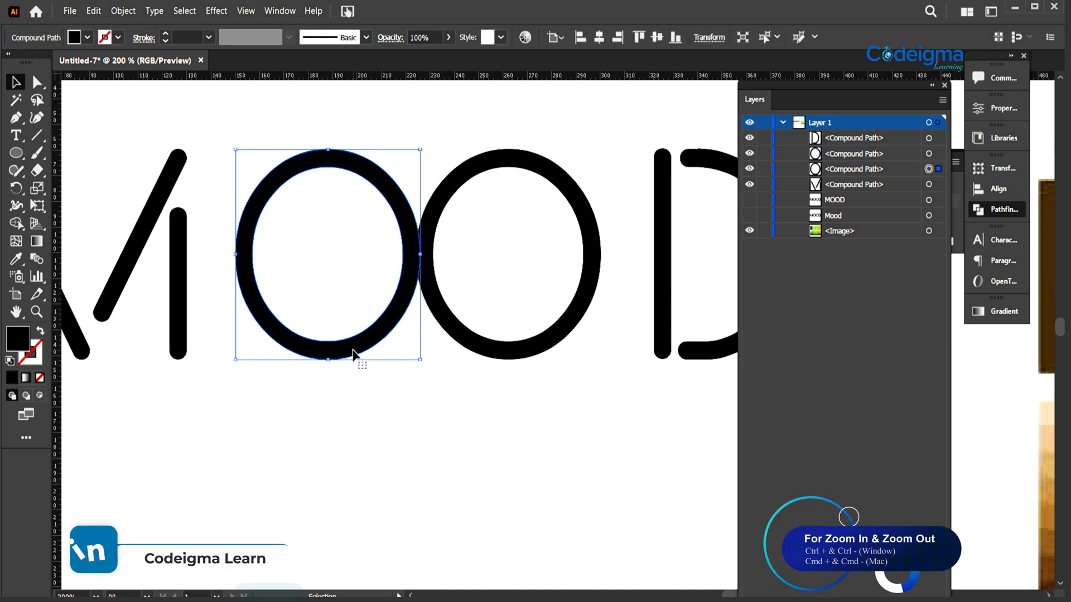
pyautogui.press('Right')
pyautogui.click(460, 318)
pyautogui.click(452, 323)
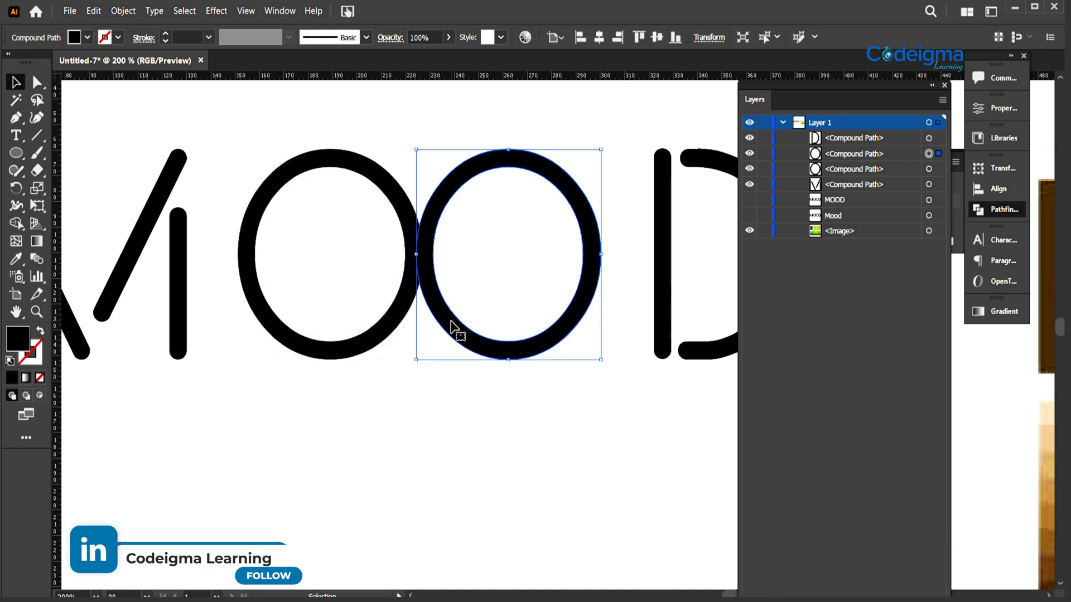
pyautogui.press('Left')
pyautogui.click(453, 439)
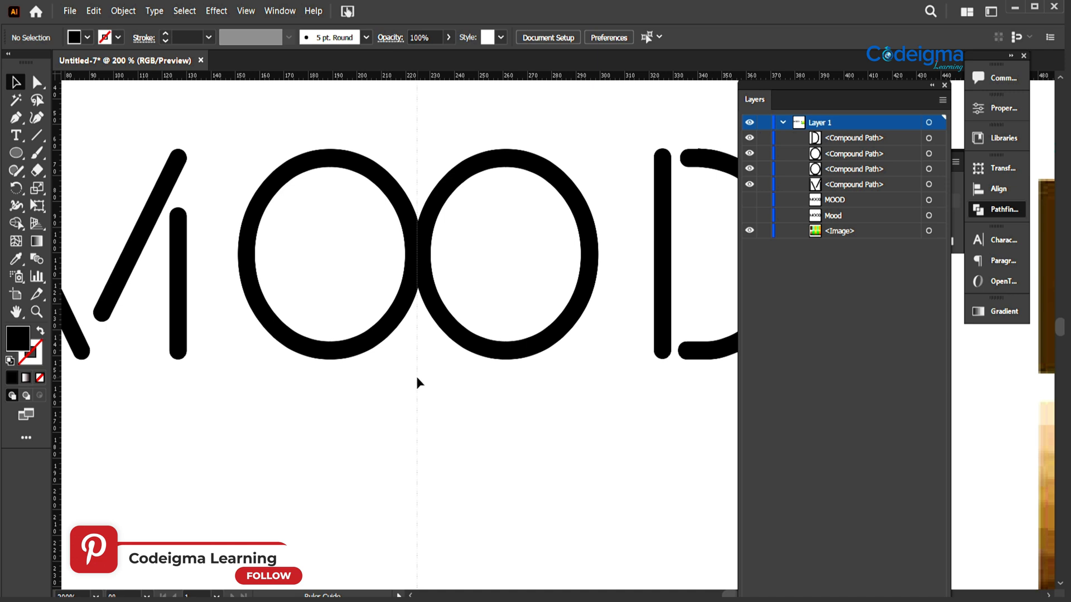
# - Place a vertical guide where the two Os meet and draw a black-filled circle about 24.8 px wide on it below the letters
pyautogui.moveTo(418, 380); pyautogui.dragTo(418, 380)
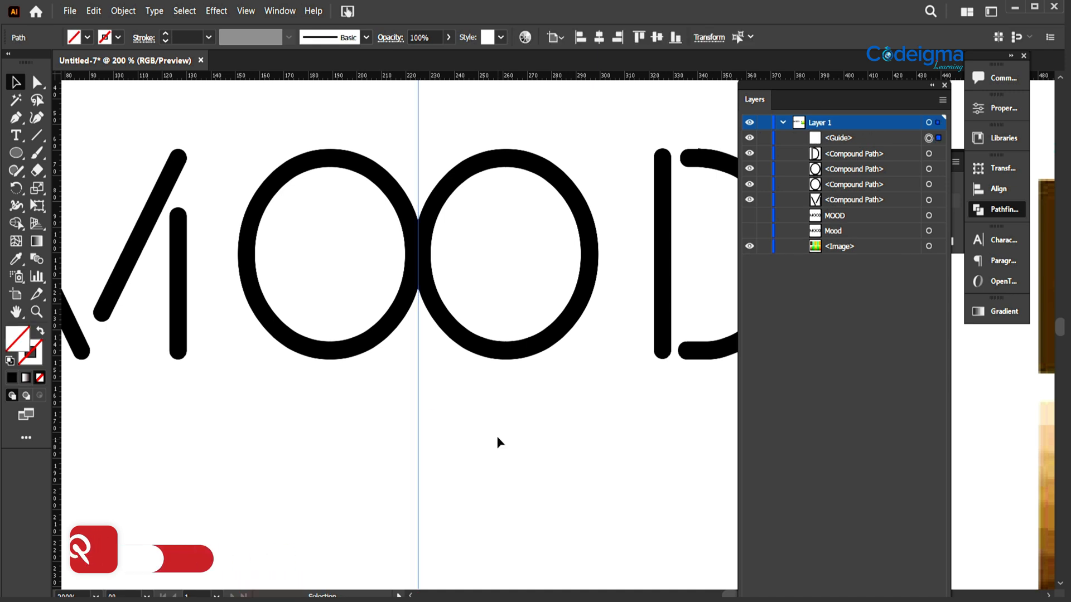
pyautogui.rightClick(17, 153)
pyautogui.click(79, 188)
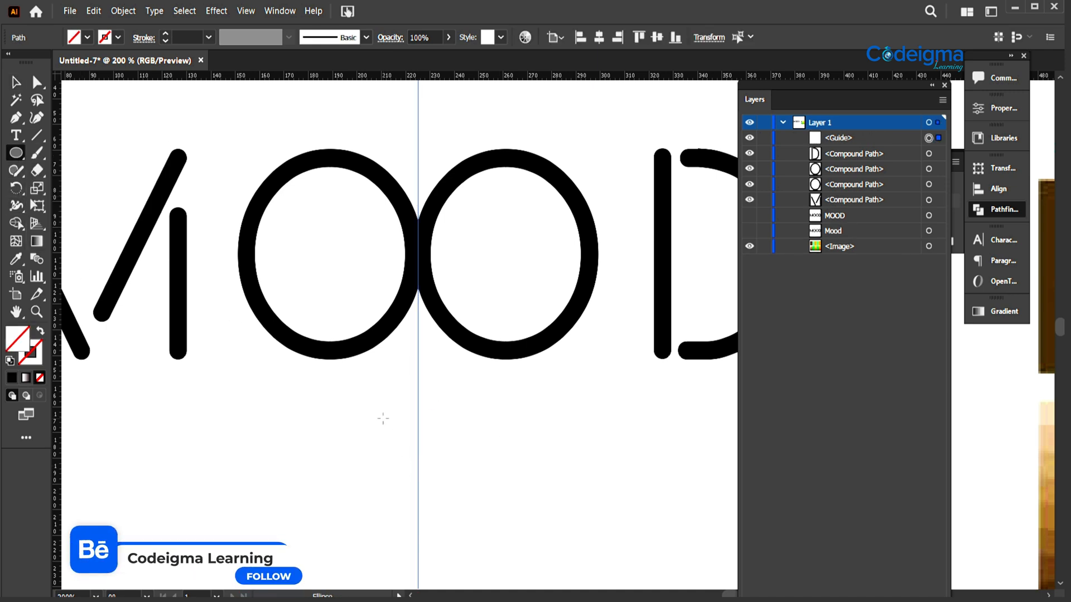
pyautogui.moveTo(450, 462); pyautogui.dragTo(449, 462)
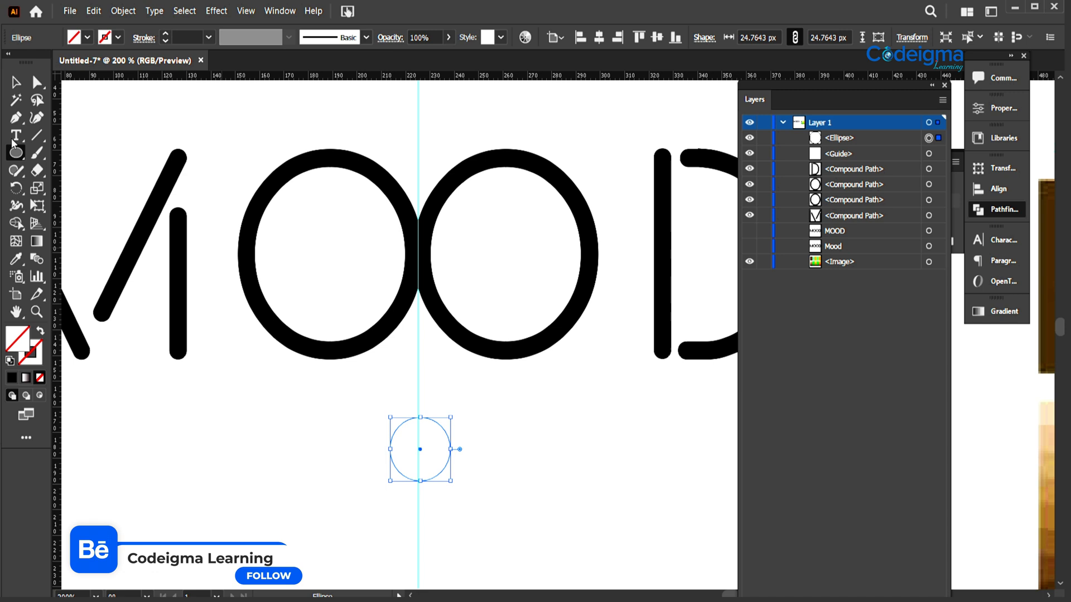
pyautogui.click(88, 38)
pyautogui.click(33, 63)
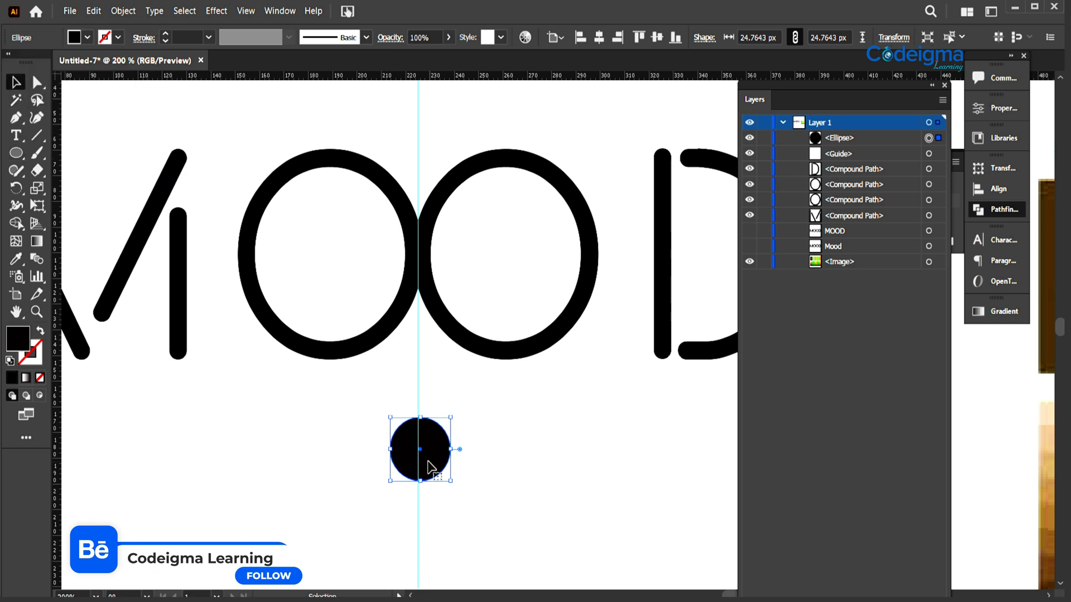
# - Add a horizontal guide along the tops of the Os and centre the black circle where the two guides cross
pyautogui.moveTo(428, 463); pyautogui.dragTo(426, 149)
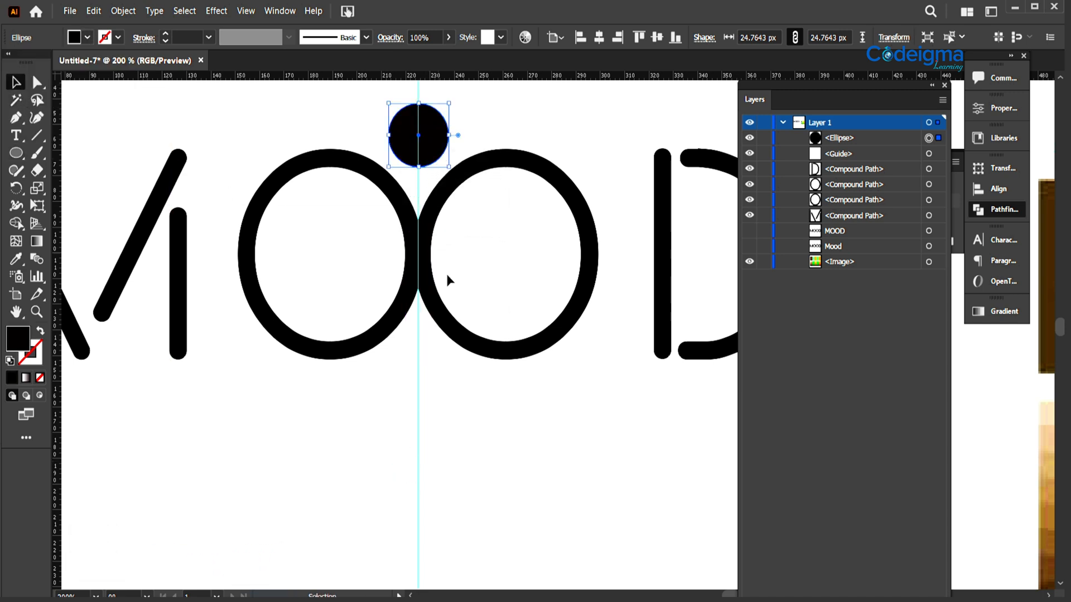
pyautogui.moveTo(447, 274); pyautogui.dragTo(432, 325)
pyautogui.moveTo(480, 76); pyautogui.dragTo(486, 199)
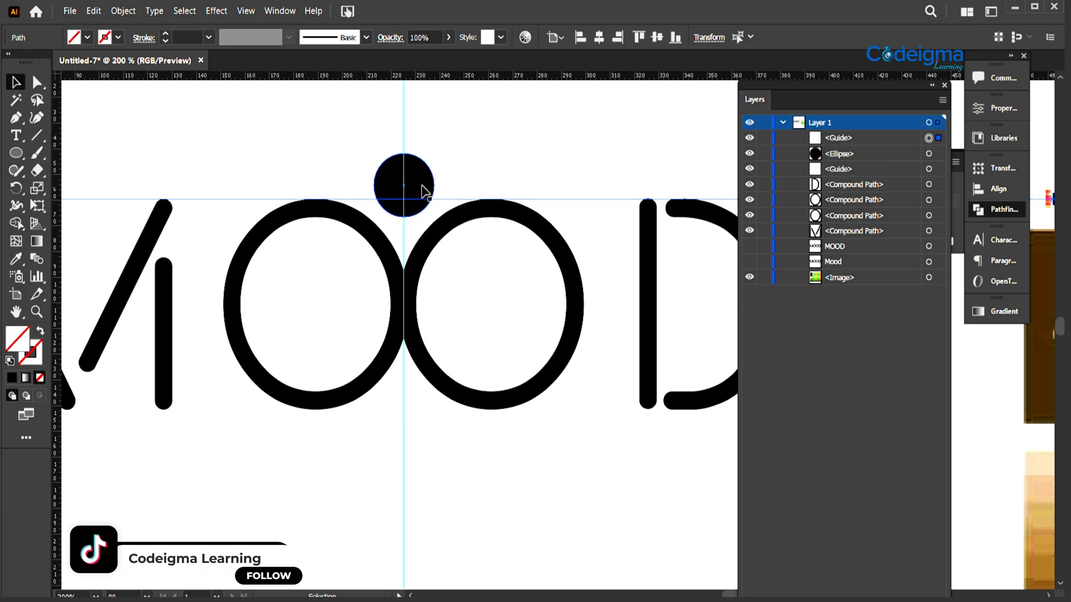
pyautogui.moveTo(422, 188); pyautogui.dragTo(421, 197)
pyautogui.click(477, 169)
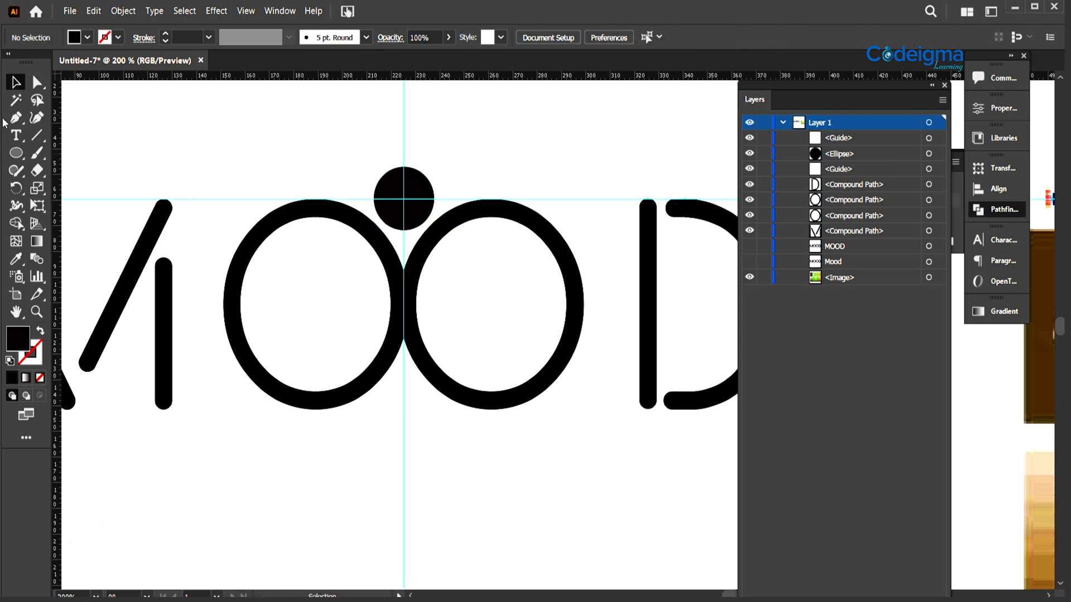
# - Draw a closed black Pen shape from the first O's top edge to the circle, down the vertical guide and back along the O
pyautogui.click(320, 199)
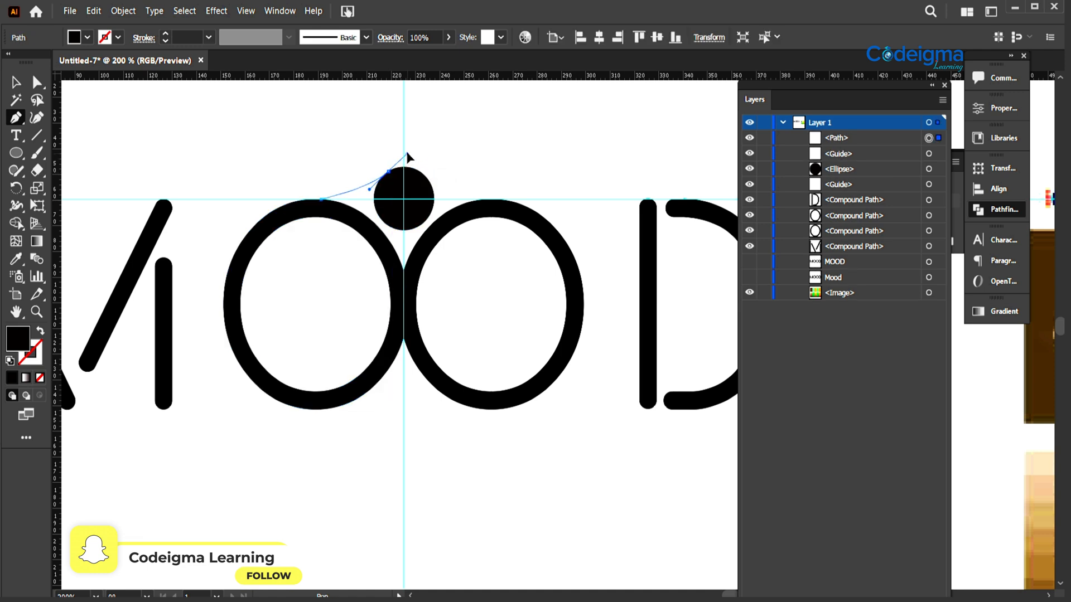
pyautogui.moveTo(406, 151); pyautogui.dragTo(409, 204)
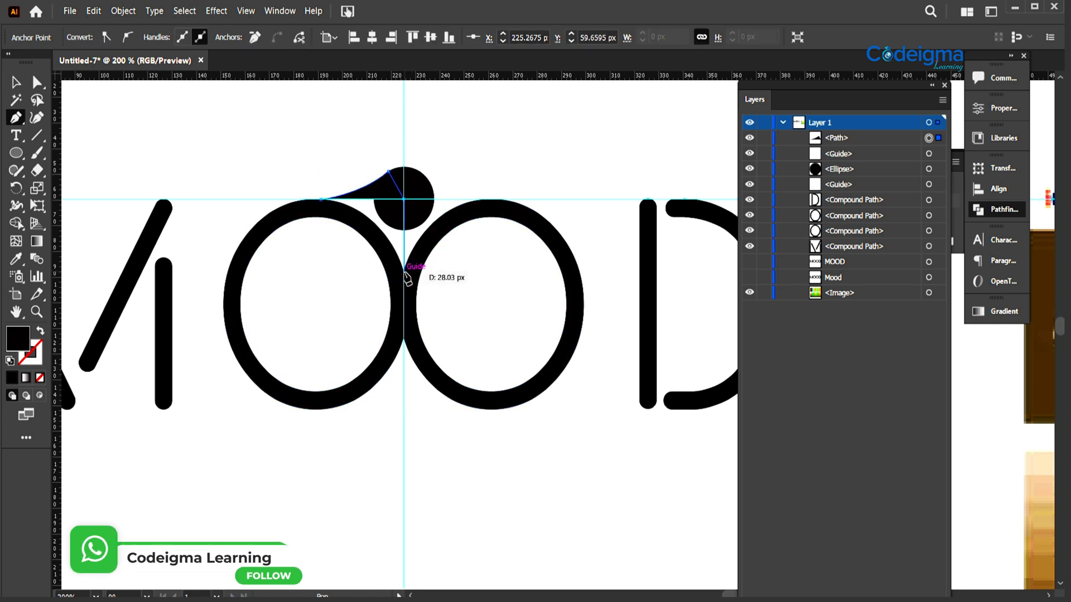
pyautogui.moveTo(404, 273); pyautogui.dragTo(369, 231)
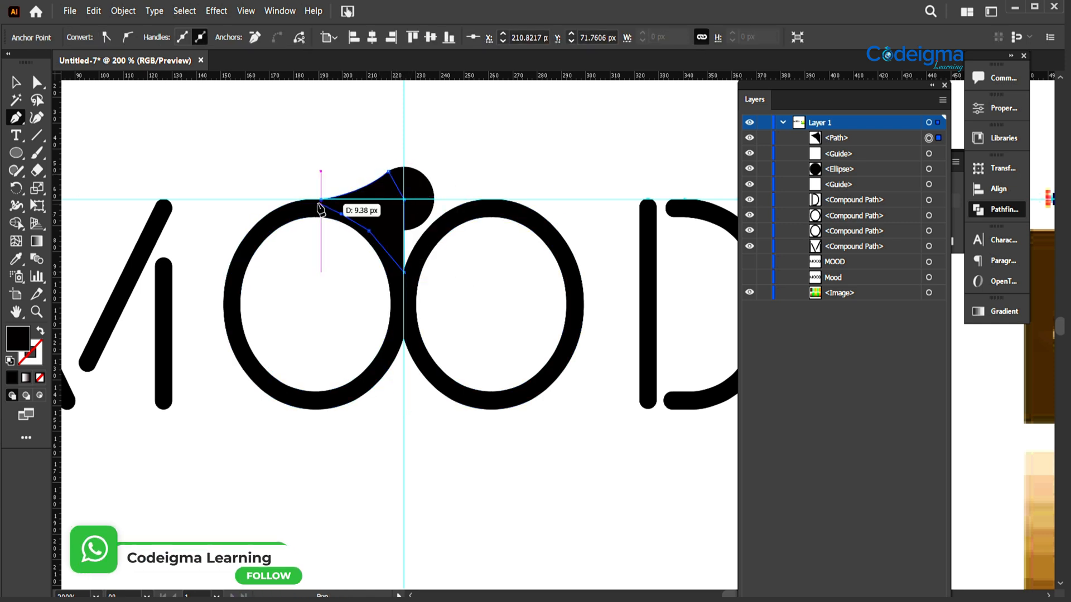
# - Merge the Pen shape and the black circle into one shape with the Shape Builder
pyautogui.click(16, 83)
pyautogui.keyDown('shift'); pyautogui.click(429, 193); pyautogui.keyUp('shift')
pyautogui.click(15, 223)
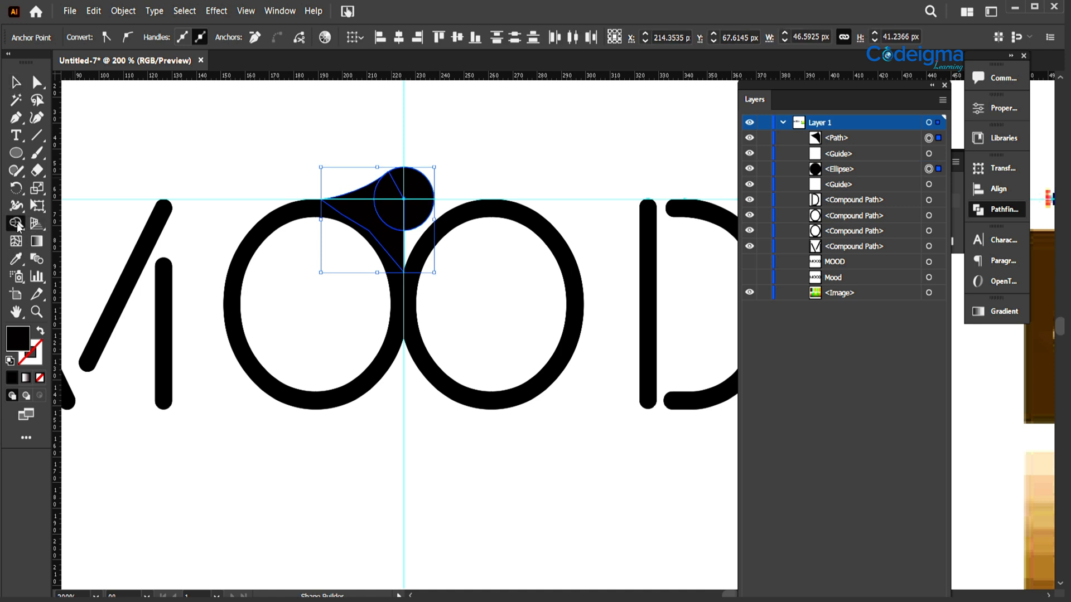
pyautogui.moveTo(360, 209); pyautogui.dragTo(395, 234)
pyautogui.click(15, 83)
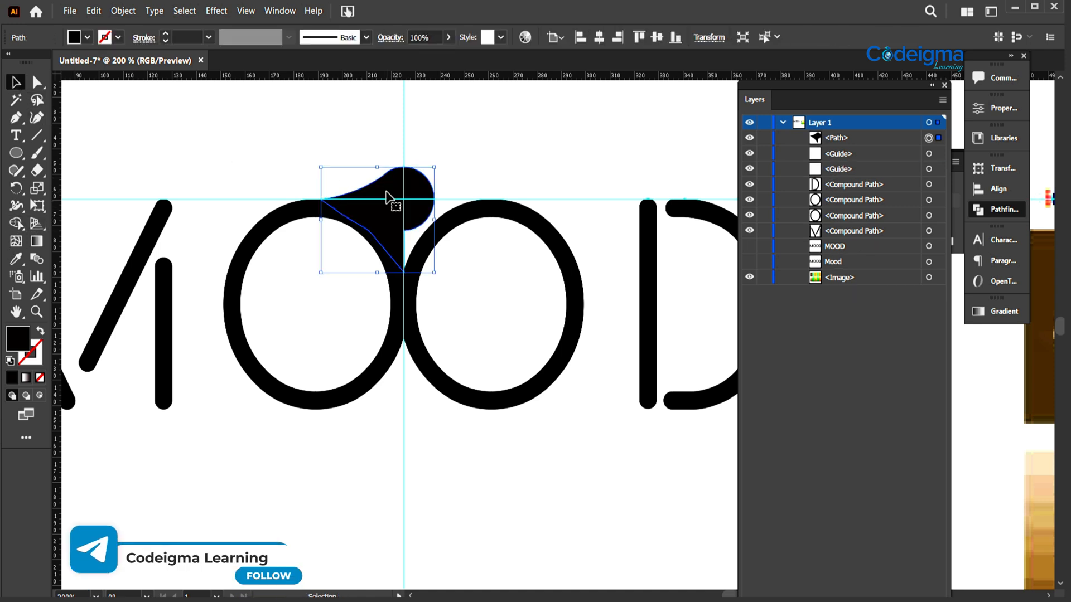
# - Paste a copy of the merged shape in front, reflect it, and position it over the second O as a mirror image across the vertical guide
pyautogui.hotkey('ctrl', 'c')
pyautogui.hotkey('ctrl', 'f')
pyautogui.rightClick(389, 196)
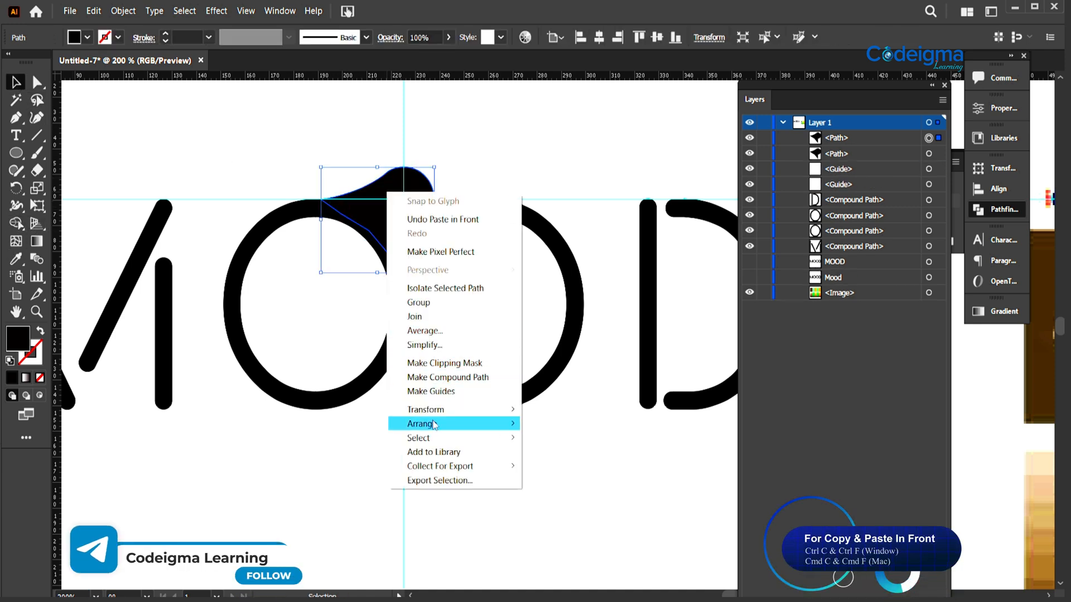
pyautogui.moveTo(491, 409)
pyautogui.click(554, 456)
pyautogui.click(691, 432)
pyautogui.moveTo(397, 226); pyautogui.dragTo(418, 219)
pyautogui.click(519, 174)
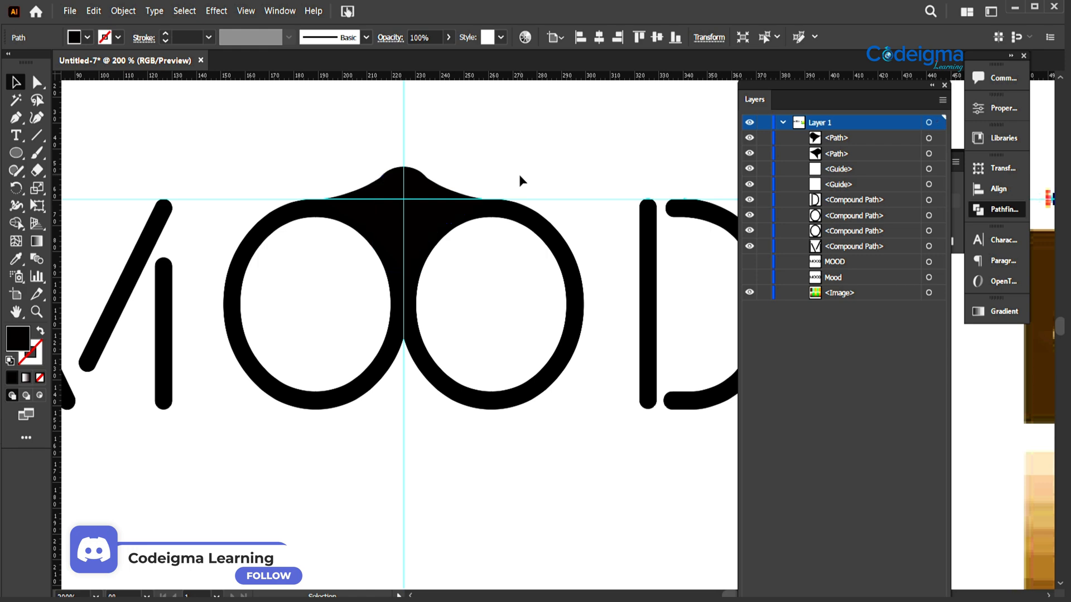
# - Smooth the corners where the round bump meets the sloping sides of both bridge shapes
pyautogui.hotkey('ctrl', '=')
pyautogui.hotkey('ctrl', '=')
pyautogui.moveTo(516, 260); pyautogui.dragTo(581, 410)
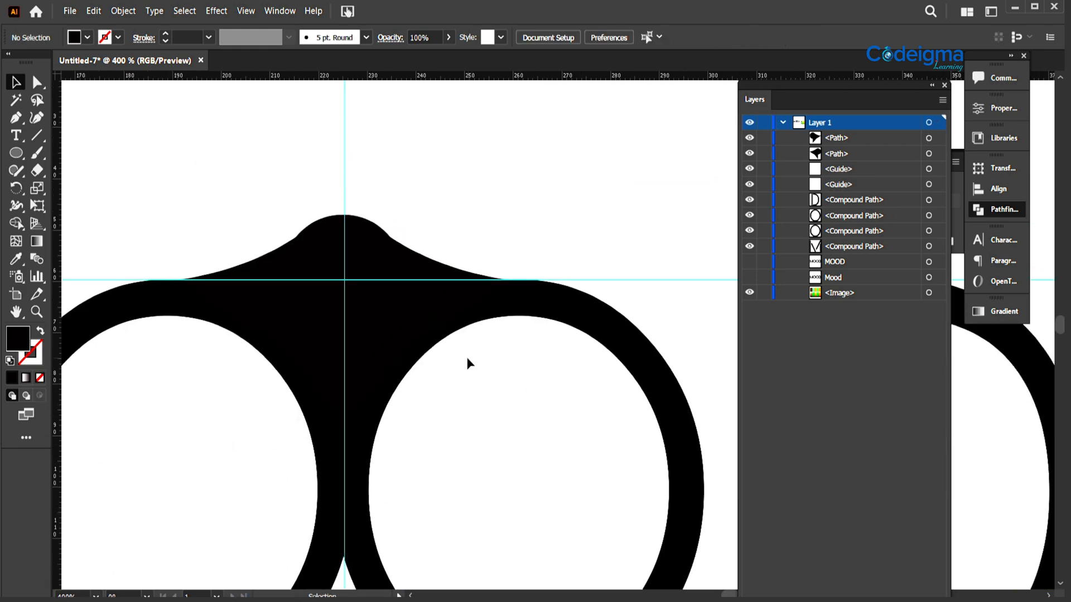
pyautogui.moveTo(388, 322); pyautogui.dragTo(389, 323)
pyautogui.click(545, 211)
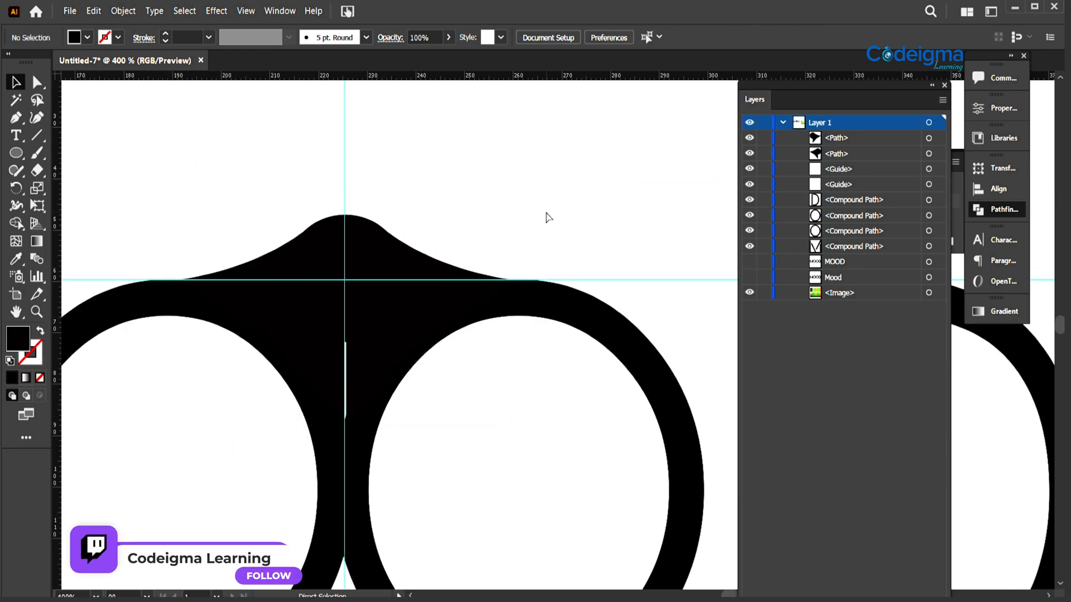
# - Select both mirrored bridge halves and unite them into a single path with Pathfinder
pyautogui.hotkey('ctrl', '-')
pyautogui.hotkey('ctrl', '-')
pyautogui.hotkey('ctrl', '-')
pyautogui.click(478, 334)
pyautogui.keyDown('shift'); pyautogui.click(499, 335); pyautogui.keyUp('shift')
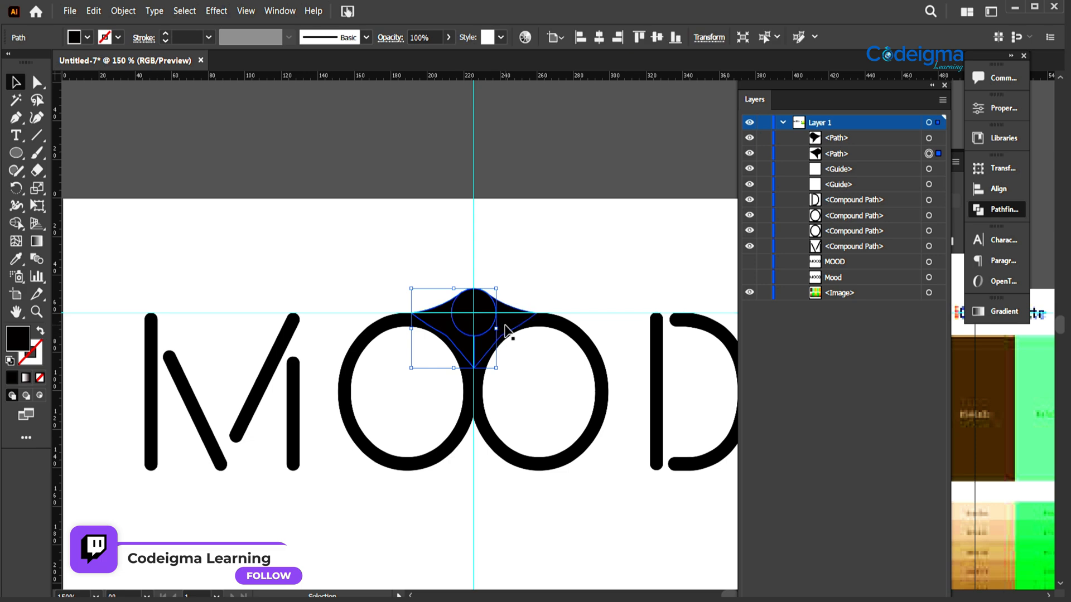
pyautogui.click(1005, 211)
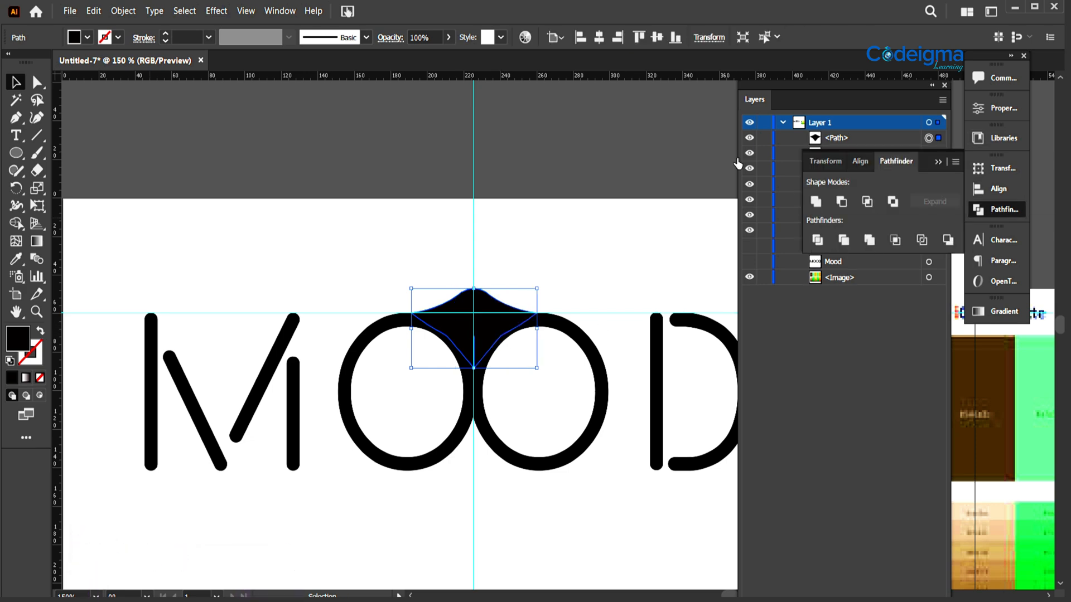
# - Select the bridge together with both Os and merge their overlapping regions with the Shape Builder
pyautogui.press('v')
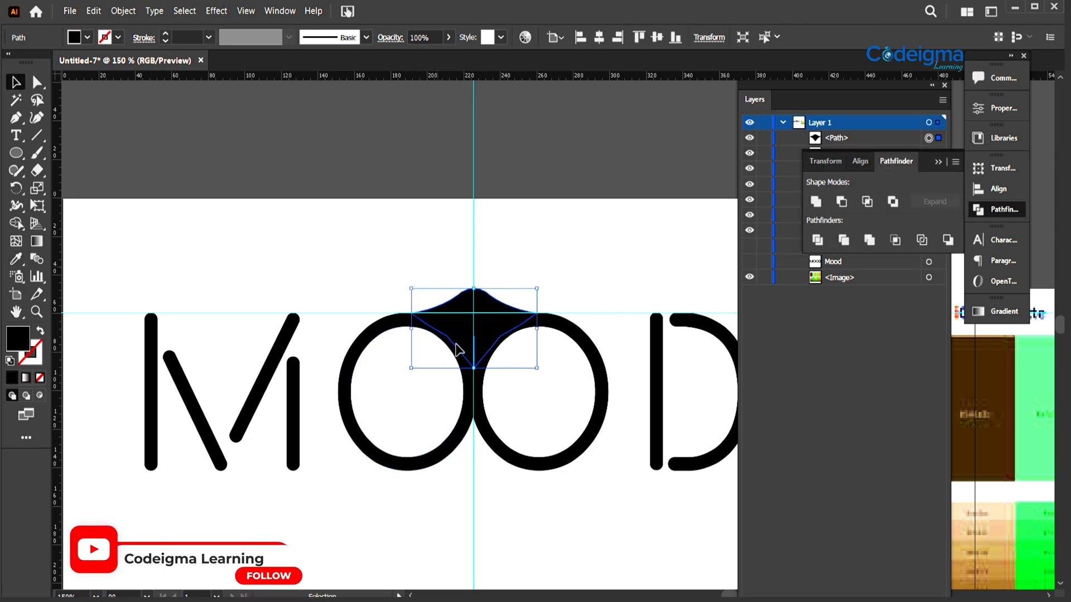
pyautogui.moveTo(363, 269); pyautogui.dragTo(550, 446)
pyautogui.click(16, 223)
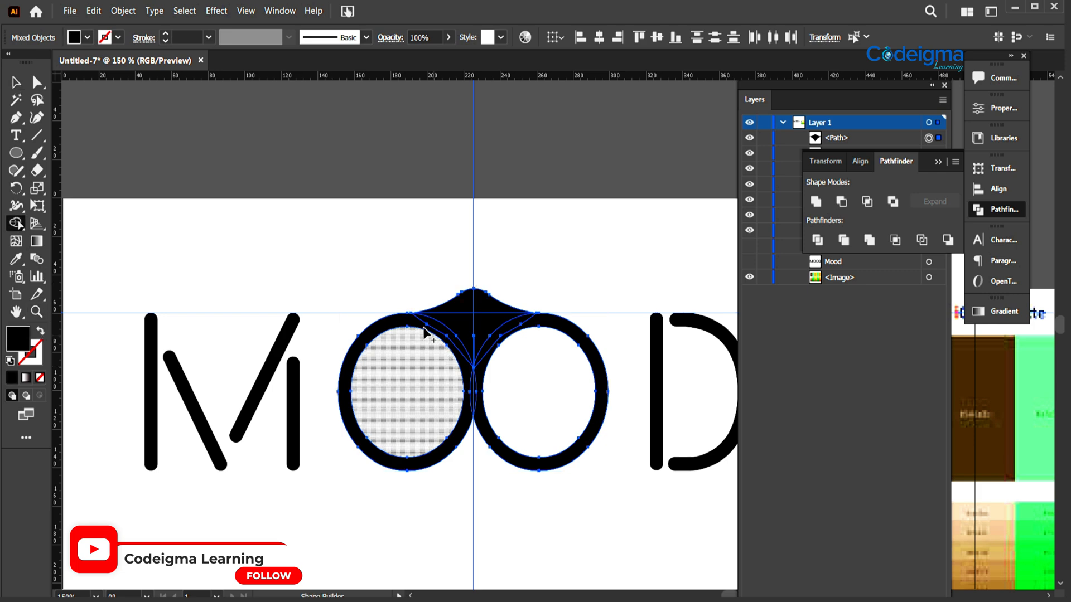
pyautogui.moveTo(430, 330)
pyautogui.mouseDown()
pyautogui.moveTo(451, 340)
pyautogui.moveTo(478, 402)
pyautogui.moveTo(472, 337)
pyautogui.mouseUp()
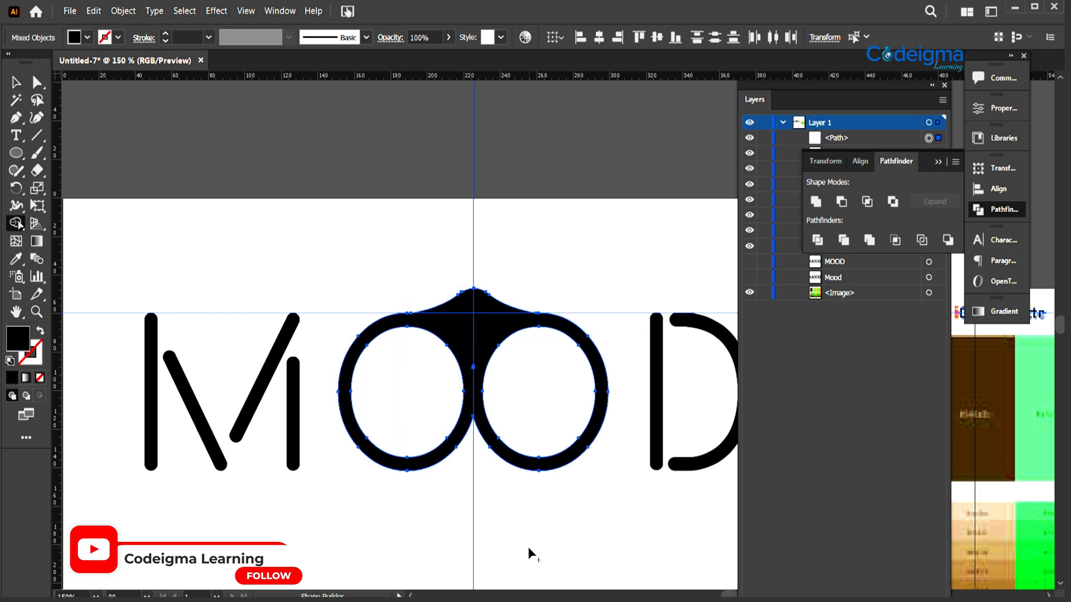
# - Nudge the D and the M horizontally closer to the joined Os to tighten the wordmark's letter spacing
pyautogui.press('v')
pyautogui.click(223, 216)
pyautogui.hotkey('ctrl', '-')
pyautogui.hotkey('ctrl', '-')
pyautogui.hotkey('ctrl', '-')
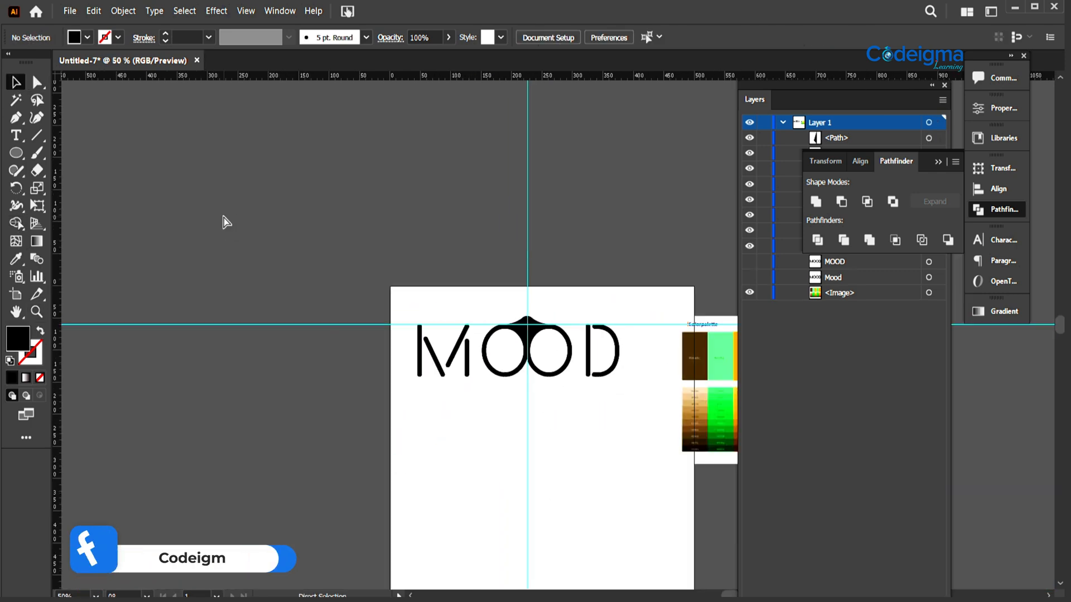
pyautogui.moveTo(473, 382); pyautogui.dragTo(290, 292)
pyautogui.click(429, 287)
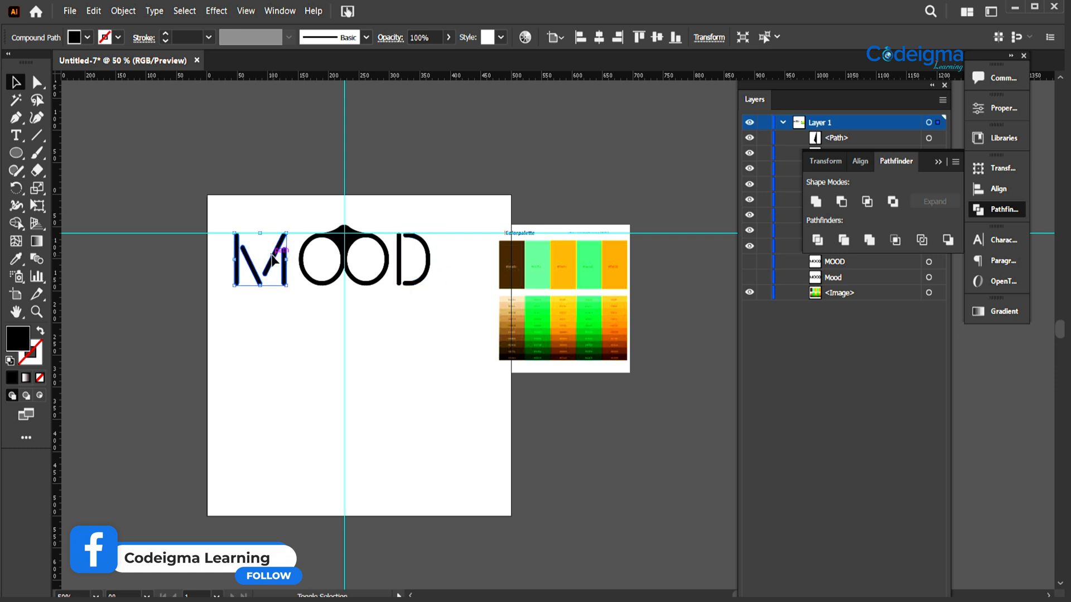
pyautogui.hotkey('shift', 'Right')
# - Delete the vertical and horizontal guides and group all the letter shapes of the wordmark
pyautogui.moveTo(330, 121); pyautogui.dragTo(373, 151)
pyautogui.press('Delete')
pyautogui.moveTo(442, 223); pyautogui.dragTo(457, 244)
pyautogui.press('Delete')
pyautogui.hotkey('ctrl', 'a')
pyautogui.hotkey('ctrl', 'g')
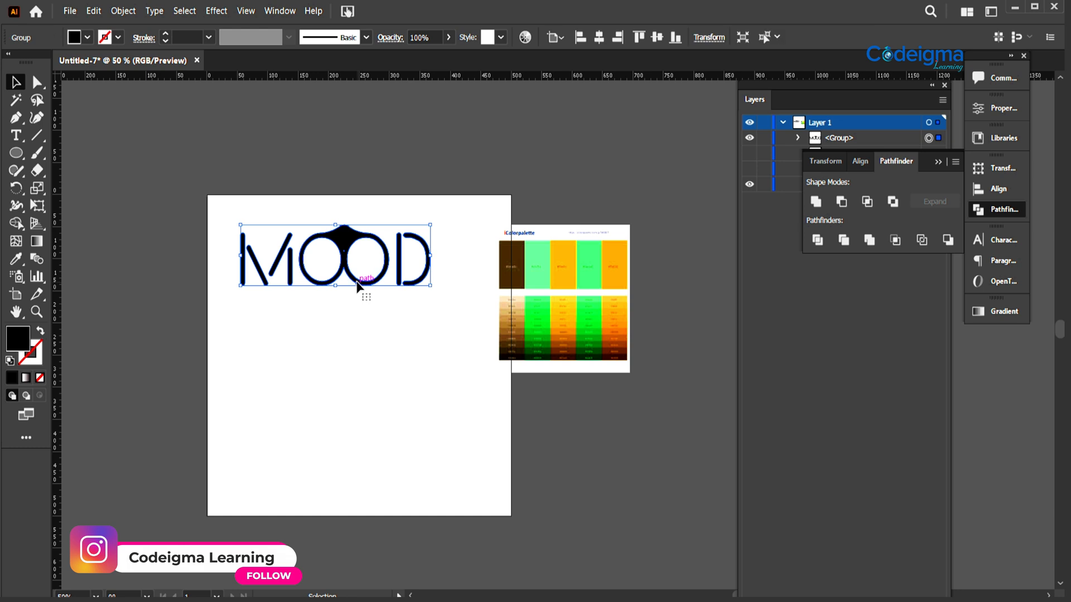
# - Duplicate the grouped wordmark directly below the original and ungroup the copy
pyautogui.moveTo(357, 285); pyautogui.dragTo(354, 373)
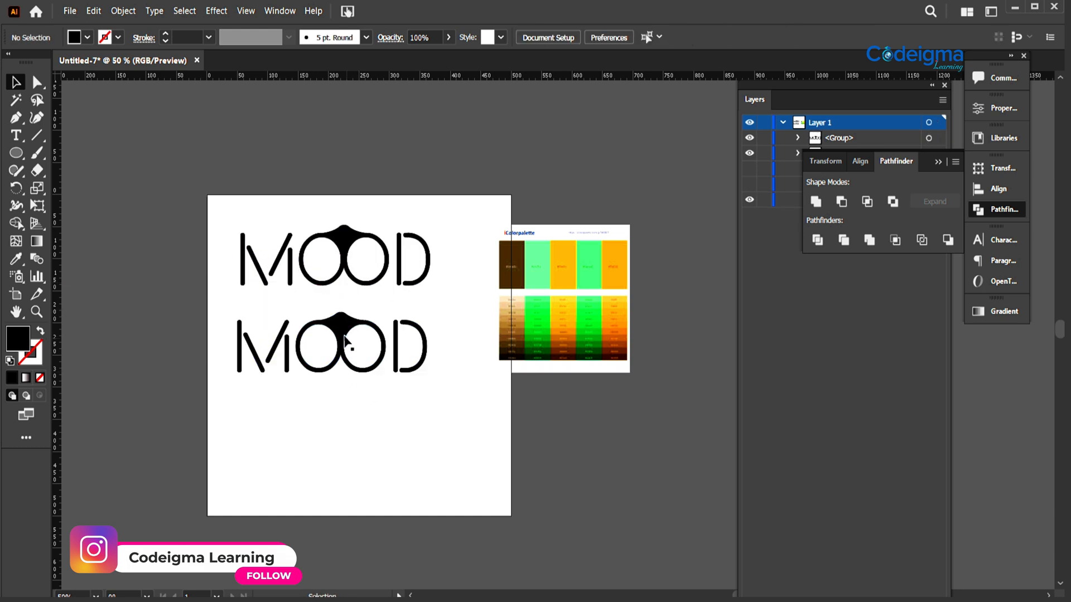
pyautogui.rightClick(344, 339)
pyautogui.click(381, 441)
pyautogui.click(422, 422)
# - Fill the joined Os of the lower wordmark with the yellow-orange sampled from the palette image
pyautogui.click(353, 368)
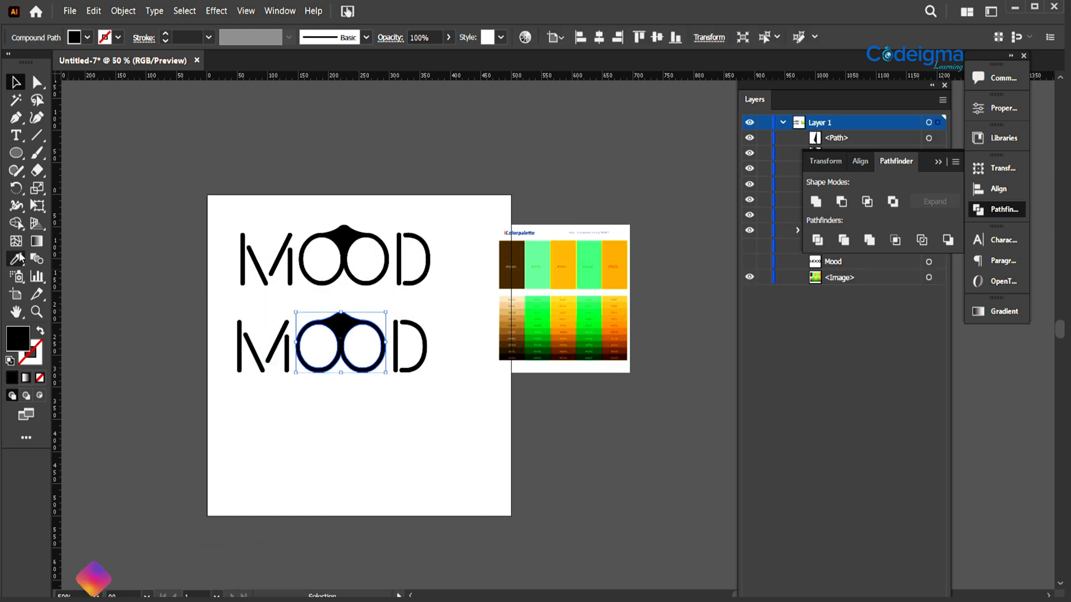
pyautogui.click(16, 258)
pyautogui.click(619, 262)
# - Fill the M and D of the lower wordmark with the bright green sampled from the palette image
pyautogui.click(16, 82)
pyautogui.click(419, 384)
pyautogui.click(414, 370)
pyautogui.keyDown('shift'); pyautogui.click(287, 370); pyautogui.keyUp('shift')
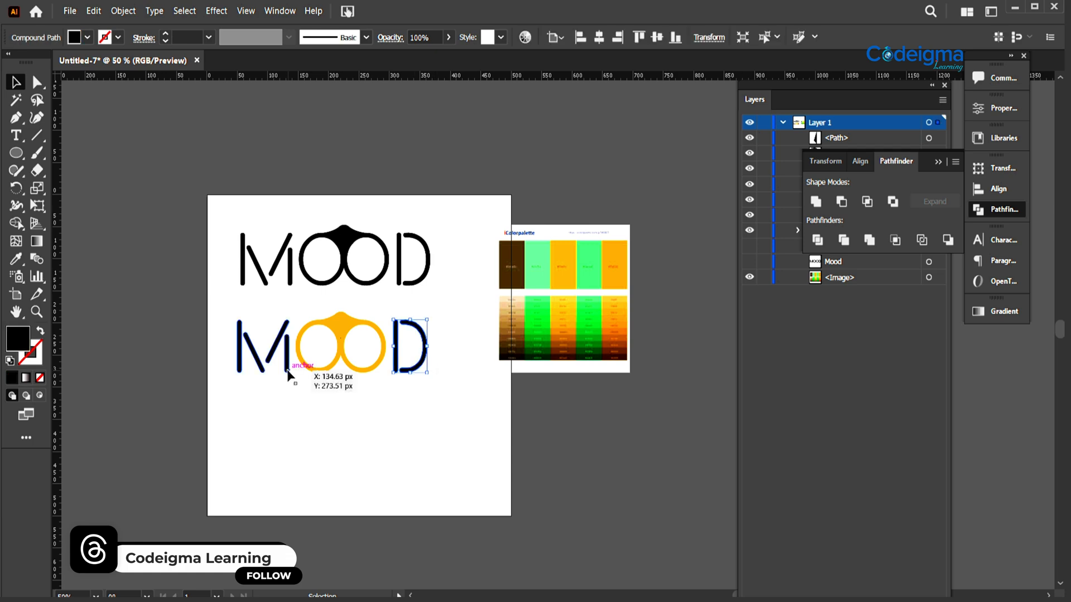
pyautogui.click(16, 259)
pyautogui.click(547, 304)
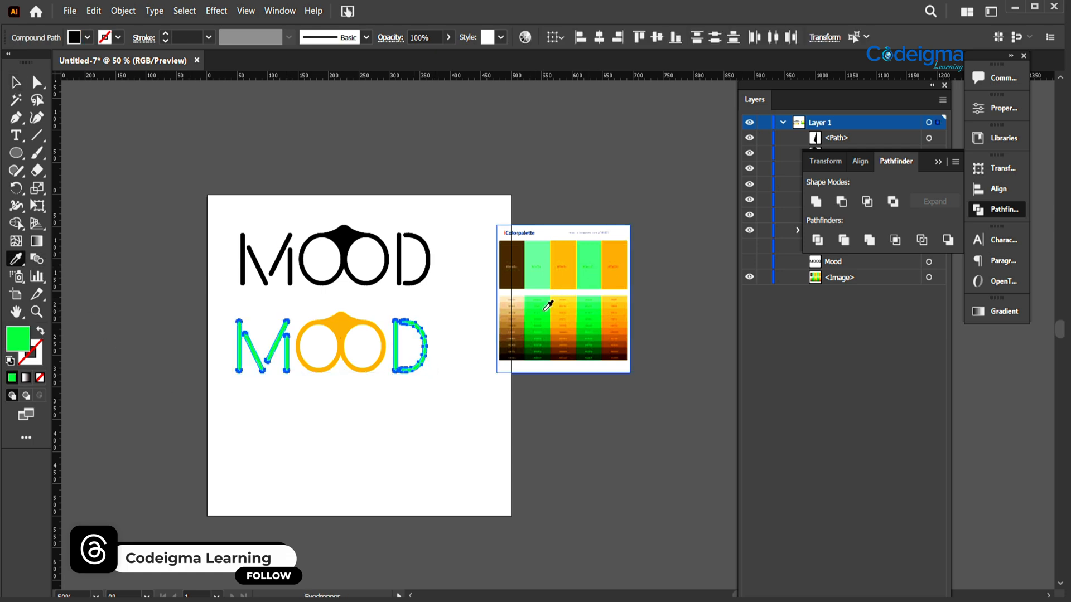
# - Recolour the joined Os of the lower wordmark with a deeper orange sampled from the palette image's shade rows
pyautogui.click(16, 82)
pyautogui.click(296, 365)
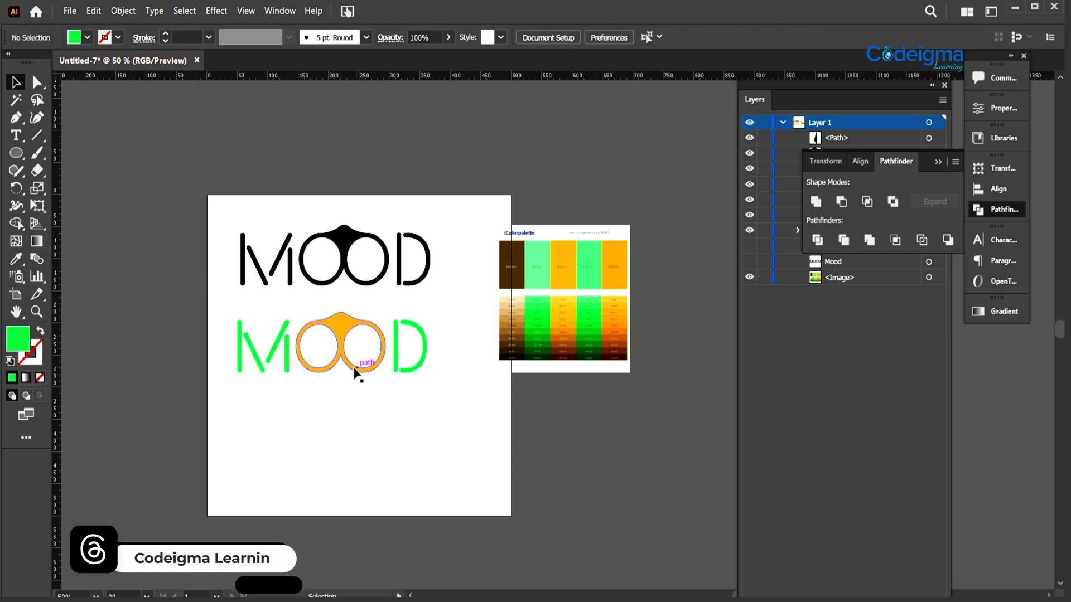
pyautogui.click(354, 368)
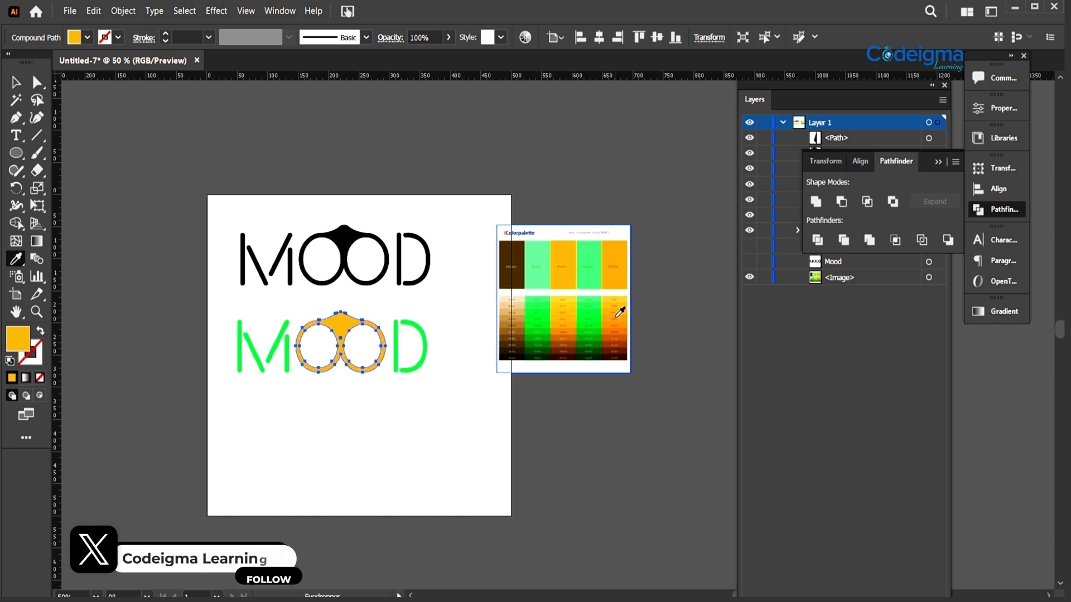
pyautogui.click(620, 312)
pyautogui.click(380, 419)
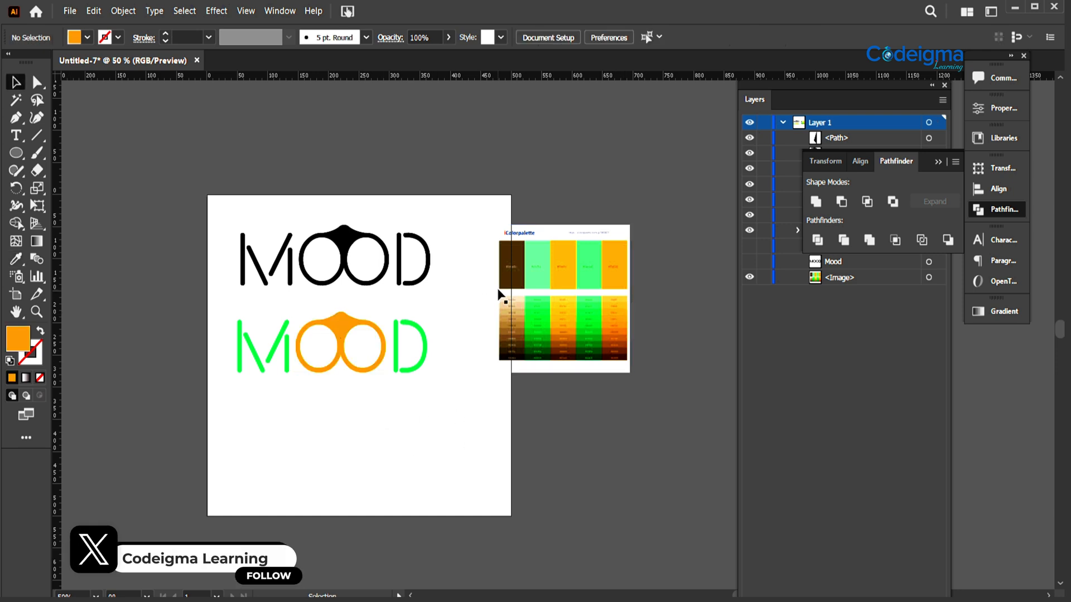
# - Draw a nearly square rectangle below the coloured wordmark and fill it with the palette's dark brown
pyautogui.moveTo(21, 155); pyautogui.dragTo(45, 152)
pyautogui.moveTo(296, 413); pyautogui.dragTo(386, 507)
pyautogui.click(16, 258)
pyautogui.click(509, 246)
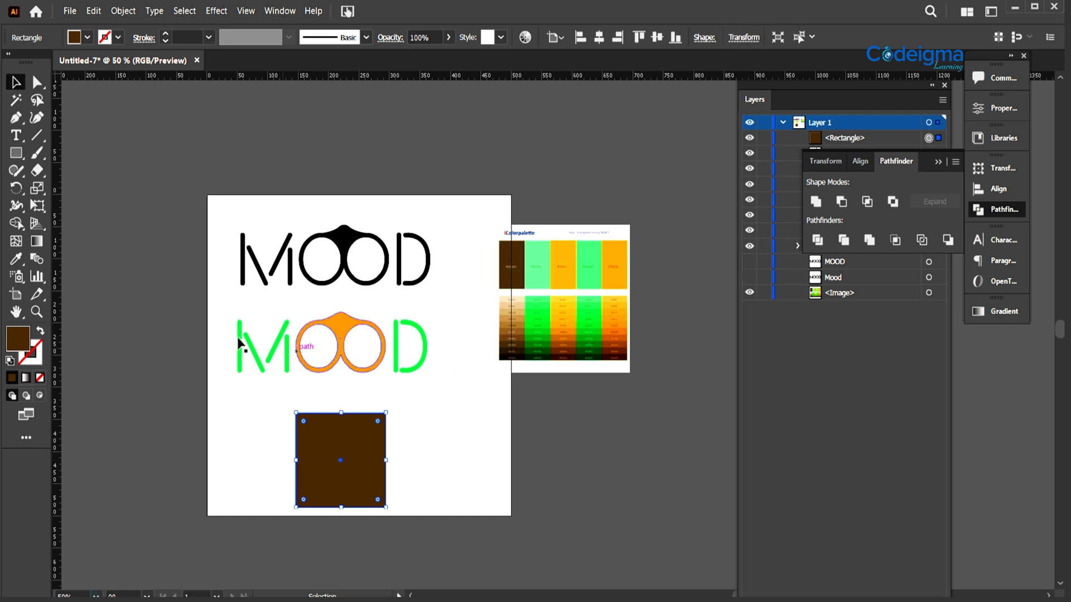
# - Group the letters of the coloured wordmark and scale the group down proportionally
pyautogui.moveTo(447, 385); pyautogui.dragTo(231, 329)
pyautogui.hotkey('ctrl', 'g')
pyautogui.moveTo(427, 313); pyautogui.dragTo(361, 343)
# - Move the brown square onto the coloured wordmark and place it below both wordmark groups in the stacking order
pyautogui.moveTo(351, 457); pyautogui.dragTo(343, 348)
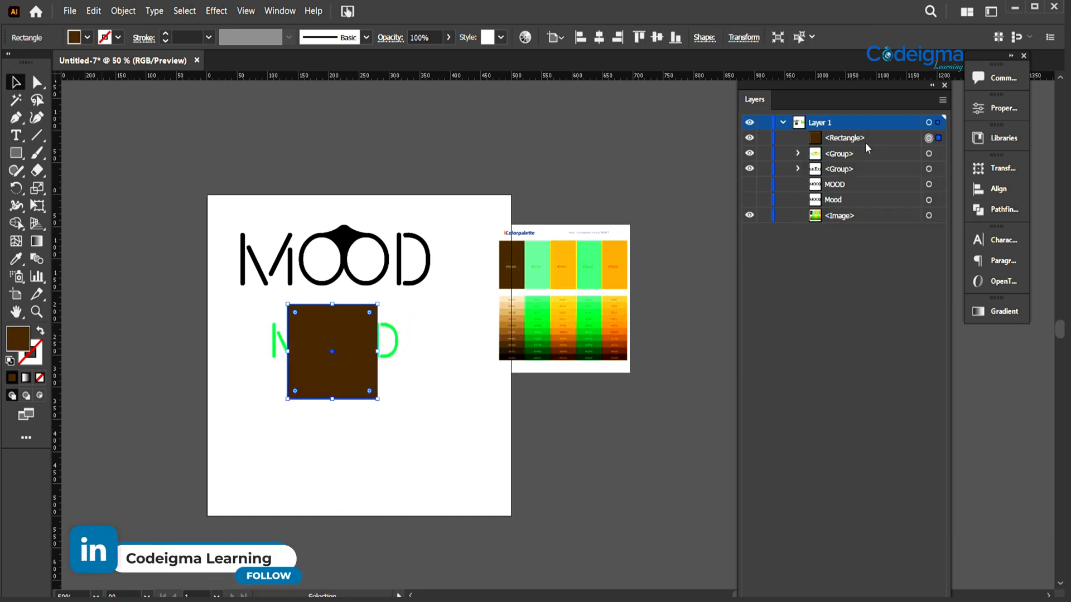
pyautogui.moveTo(867, 147); pyautogui.dragTo(865, 176)
pyautogui.click(384, 466)
# - Scale the coloured wordmark down to fit the brown square's width and move it inside the square
pyautogui.click(390, 343)
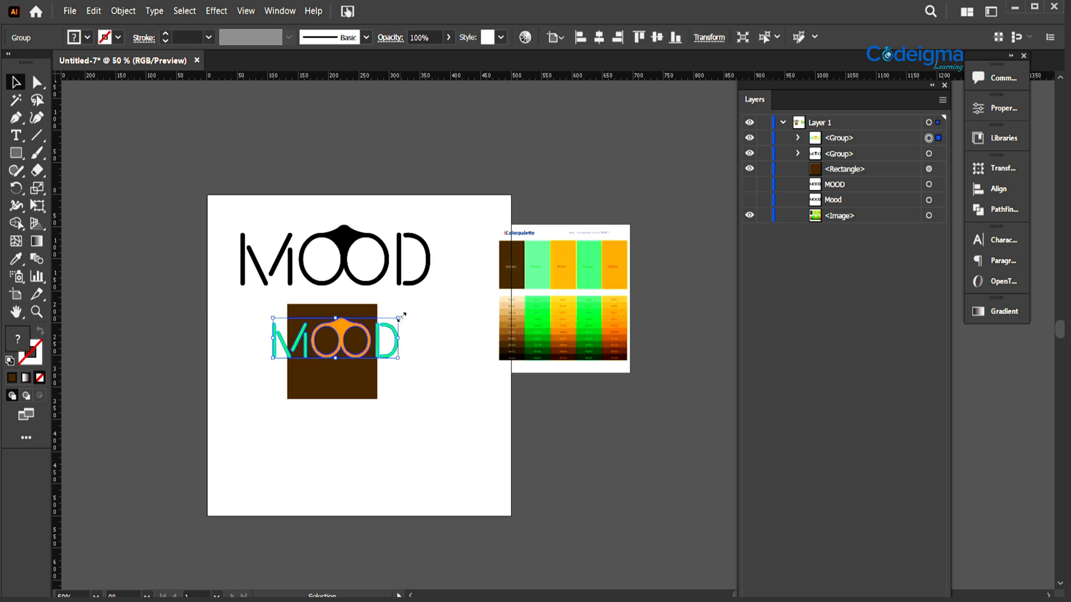
pyautogui.moveTo(400, 318); pyautogui.dragTo(358, 331)
pyautogui.moveTo(324, 341); pyautogui.dragTo(346, 348)
# - Enlarge the brown square to leave a margin around the coloured wordmark and centre the two vertically
pyautogui.hotkey('ctrl', '=')
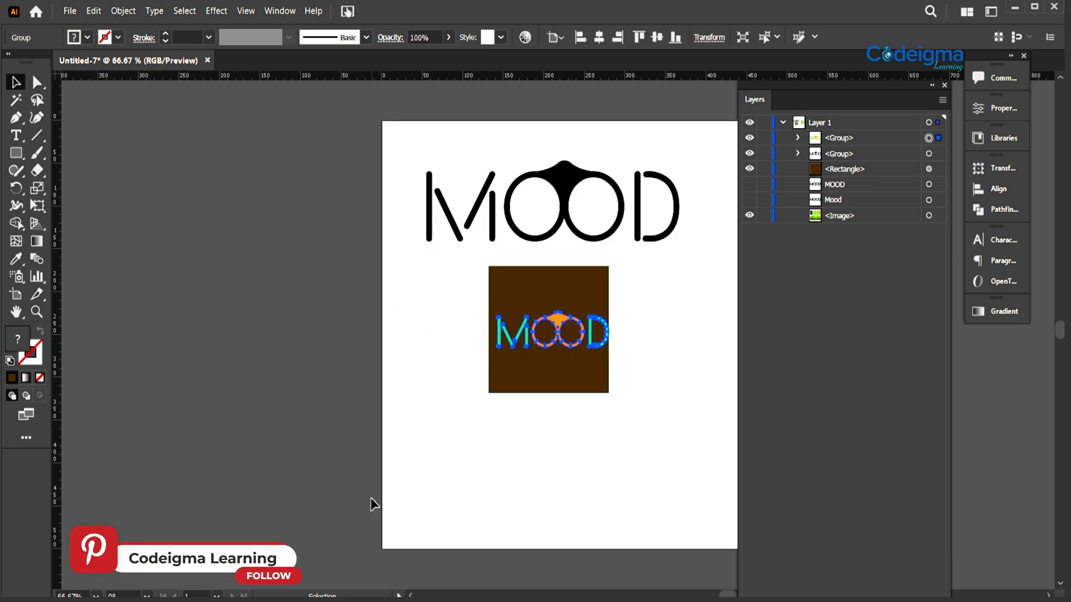
pyautogui.hotkey('ctrl', '=')
pyautogui.moveTo(521, 457); pyautogui.dragTo(305, 457)
pyautogui.click(412, 467)
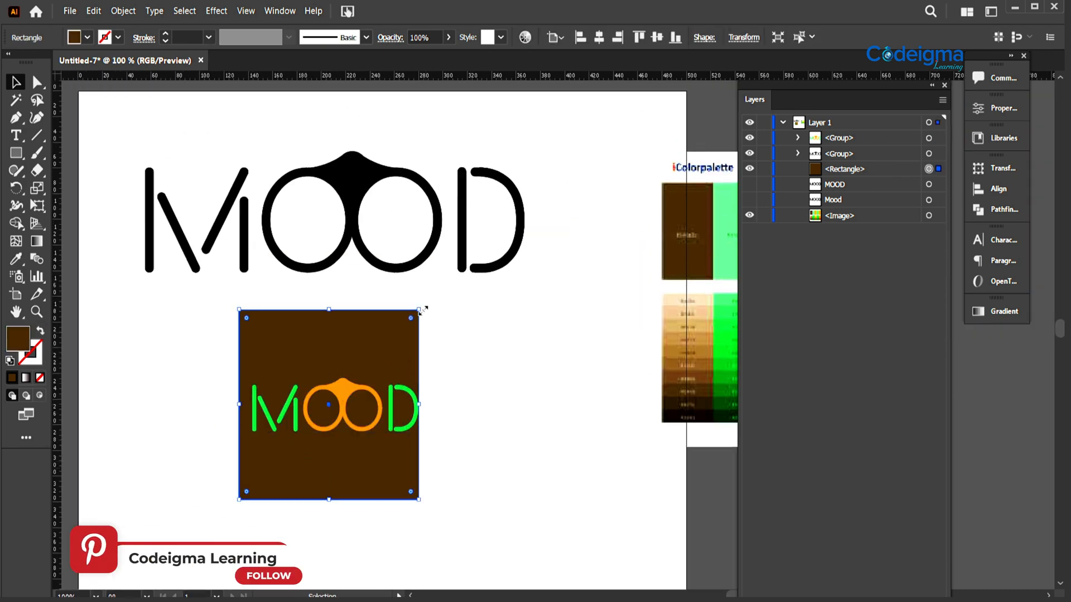
pyautogui.moveTo(422, 310); pyautogui.dragTo(475, 292)
pyautogui.moveTo(344, 406); pyautogui.dragTo(347, 387)
pyautogui.moveTo(192, 379); pyautogui.dragTo(458, 478)
pyautogui.click(657, 38)
pyautogui.click(545, 411)
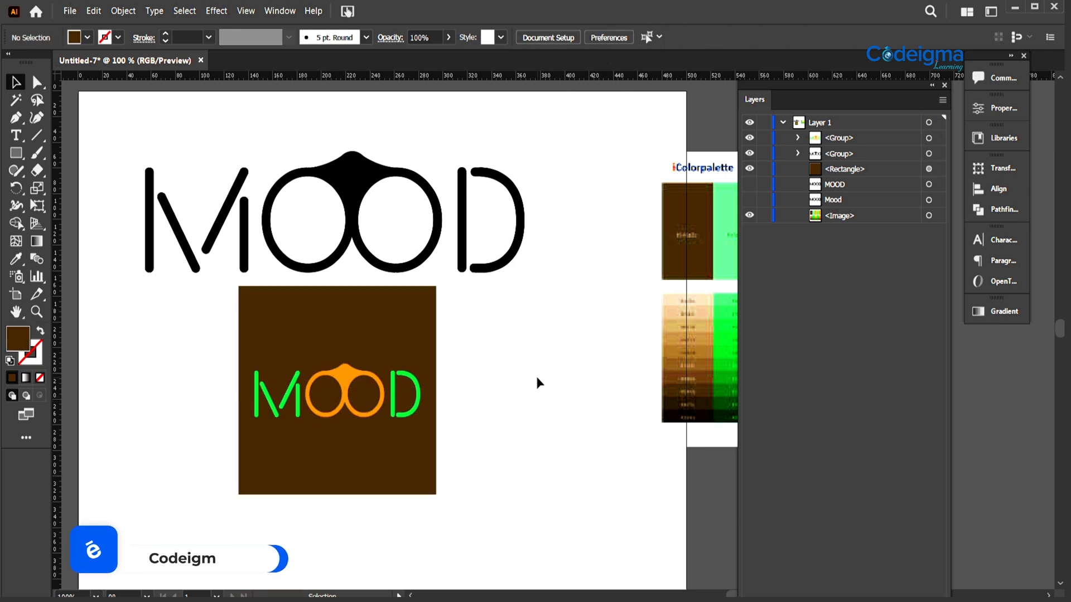
# - Scale down the black wordmark and position it centrally above the brown square
pyautogui.click(505, 174)
pyautogui.moveTo(527, 151); pyautogui.dragTo(373, 172)
pyautogui.moveTo(269, 224); pyautogui.dragTo(341, 205)
pyautogui.click(366, 272)
# - Duplicate the brown square in place and move one of the two squares off the artboard's left side
pyautogui.click(373, 355)
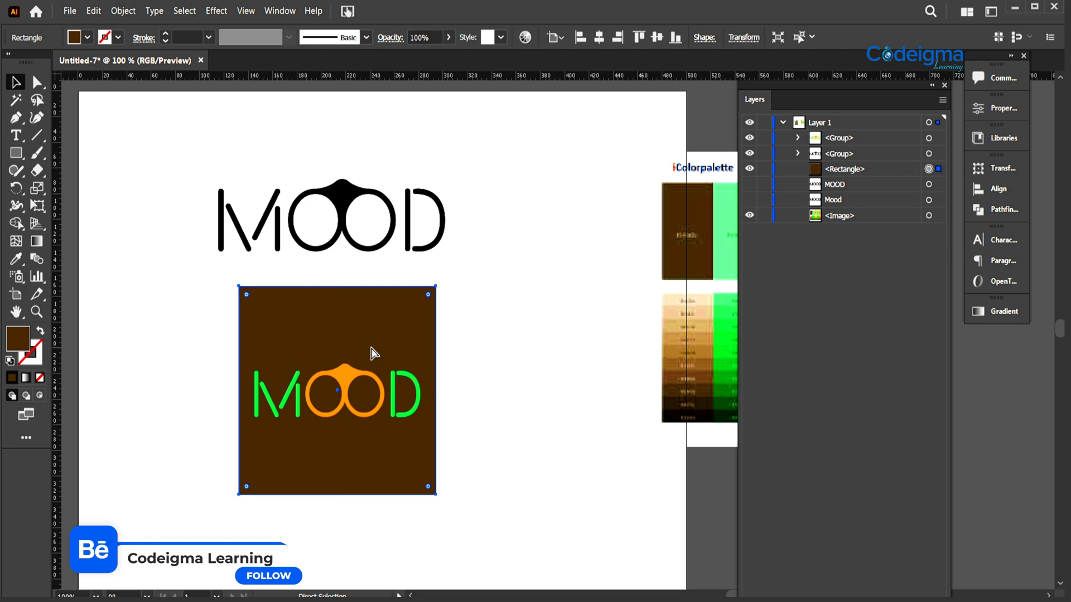
pyautogui.hotkey('ctrl', '-')
pyautogui.hotkey('ctrl', '-')
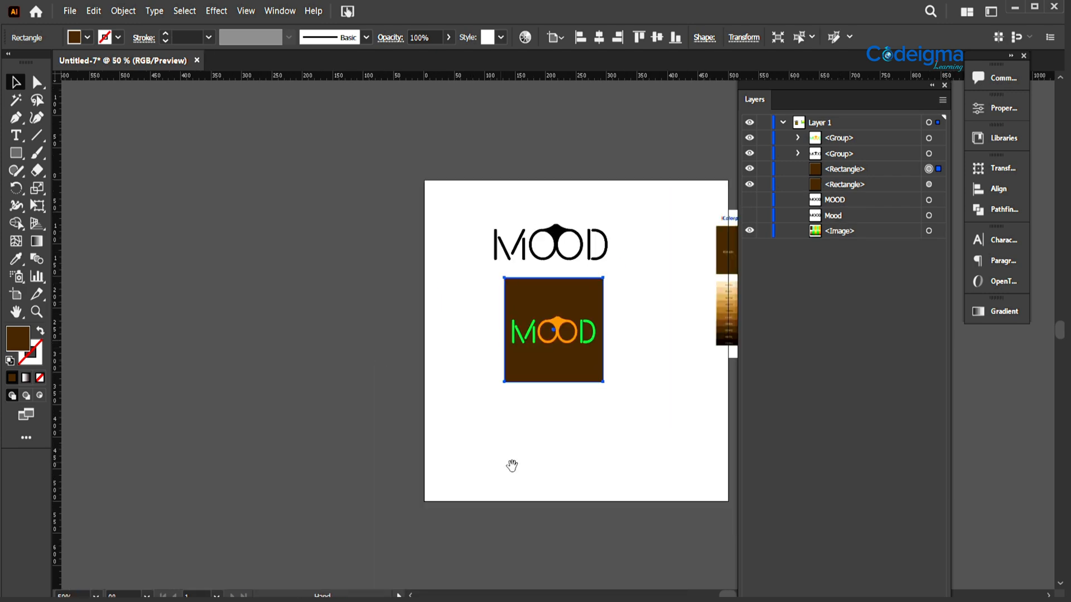
pyautogui.moveTo(511, 466); pyautogui.dragTo(316, 438)
pyautogui.moveTo(357, 352); pyautogui.dragTo(172, 267)
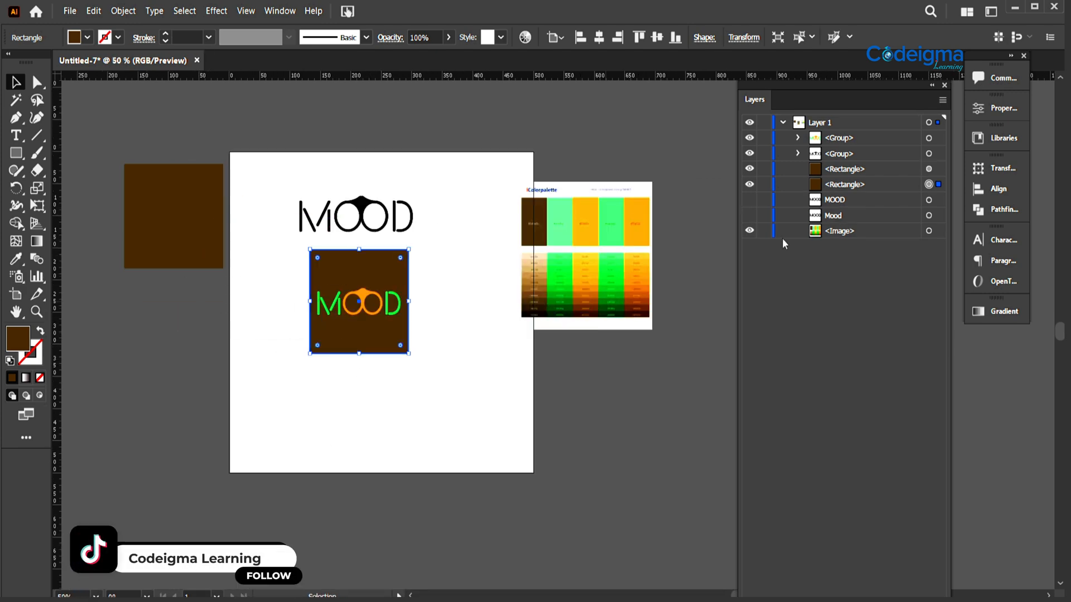
# - Stack the coloured wordmark directly above its own brown square and move both to the artboard's upper-right corner
pyautogui.moveTo(840, 138); pyautogui.dragTo(848, 177)
pyautogui.moveTo(268, 262); pyautogui.dragTo(411, 390)
pyautogui.moveTo(360, 294); pyautogui.dragTo(484, 213)
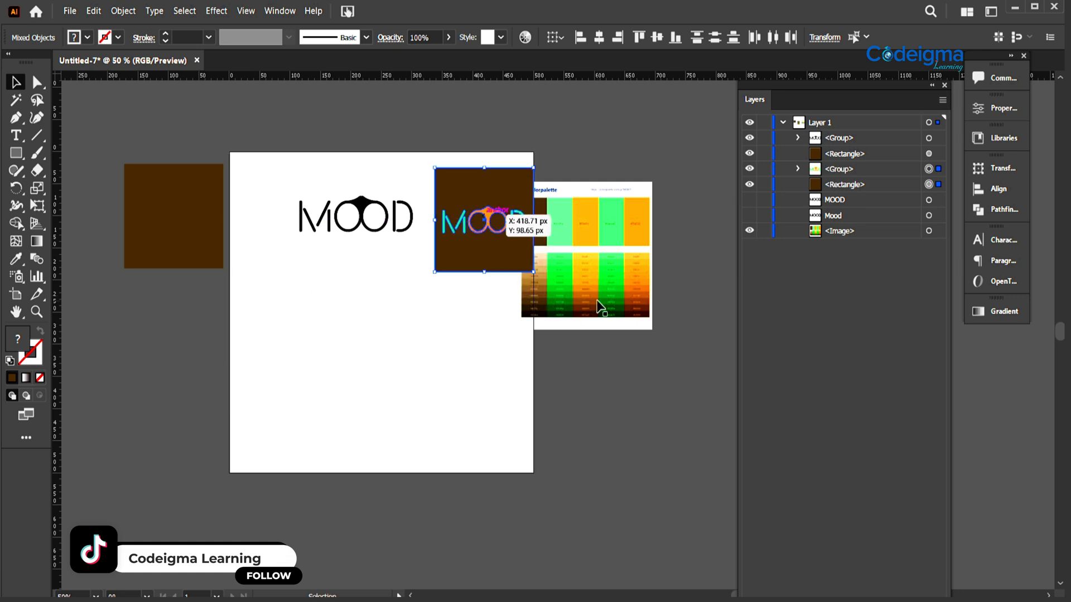
# - Hide the palette image, and bring the spare brown square onto the artboard with a black fill
pyautogui.click(597, 302)
pyautogui.click(749, 231)
pyautogui.moveTo(135, 231); pyautogui.dragTo(279, 296)
pyautogui.click(86, 37)
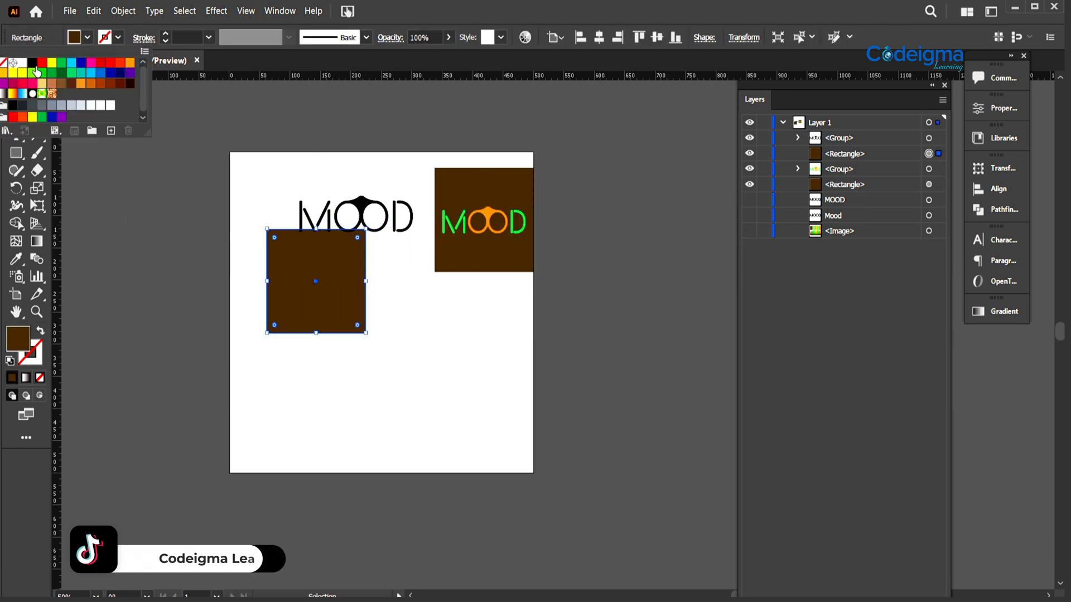
pyautogui.click(32, 63)
# - Move the black wordmark to the middle of the black square and change its fill to white
pyautogui.moveTo(363, 209); pyautogui.dragTo(321, 273)
pyautogui.click(86, 38)
pyautogui.click(22, 64)
pyautogui.keyDown('shift'); pyautogui.click(346, 317); pyautogui.keyUp('shift')
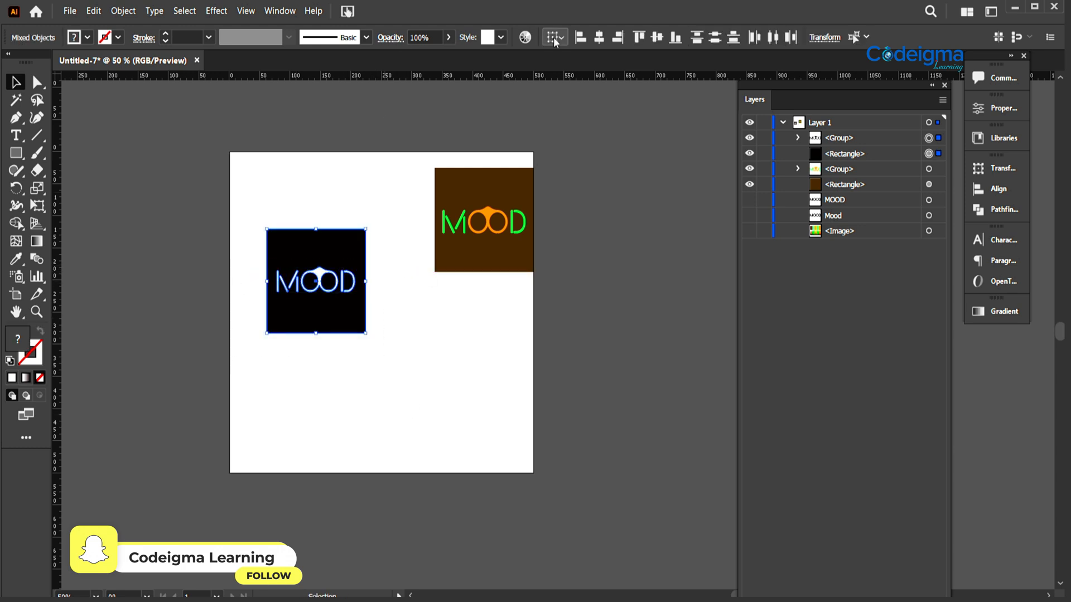
# - Place the white wordmark with its black square side by side with the brown version
pyautogui.moveTo(257, 270); pyautogui.dragTo(558, 513)
pyautogui.click(398, 388)
pyautogui.hotkey('ctrl', '+')
pyautogui.hotkey('ctrl', '+')
pyautogui.hotkey('ctrl', '+')
pyautogui.moveTo(558, 513); pyautogui.dragTo(593, 551)
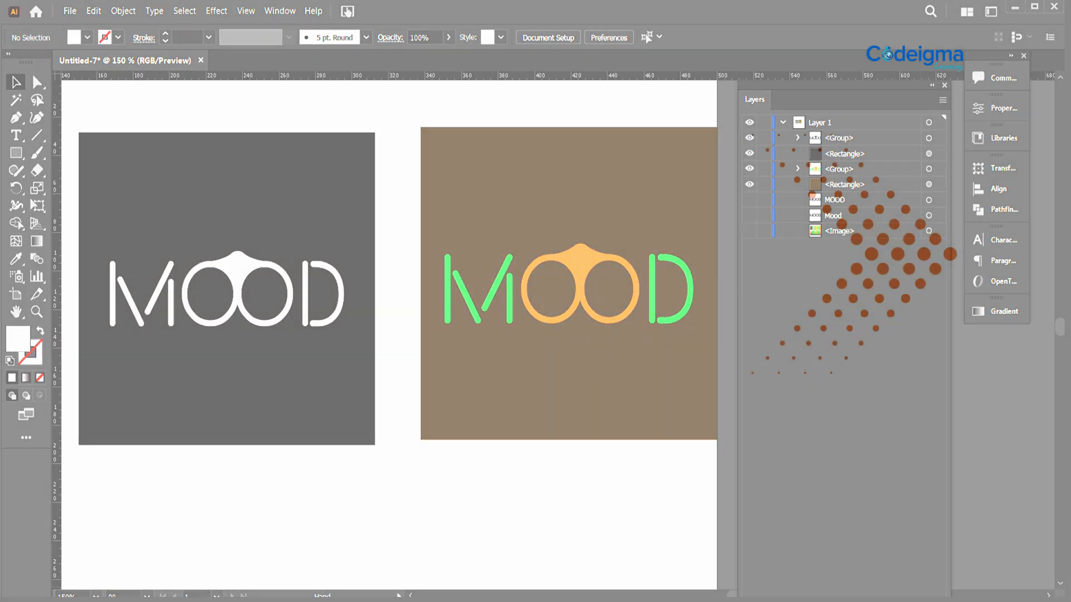